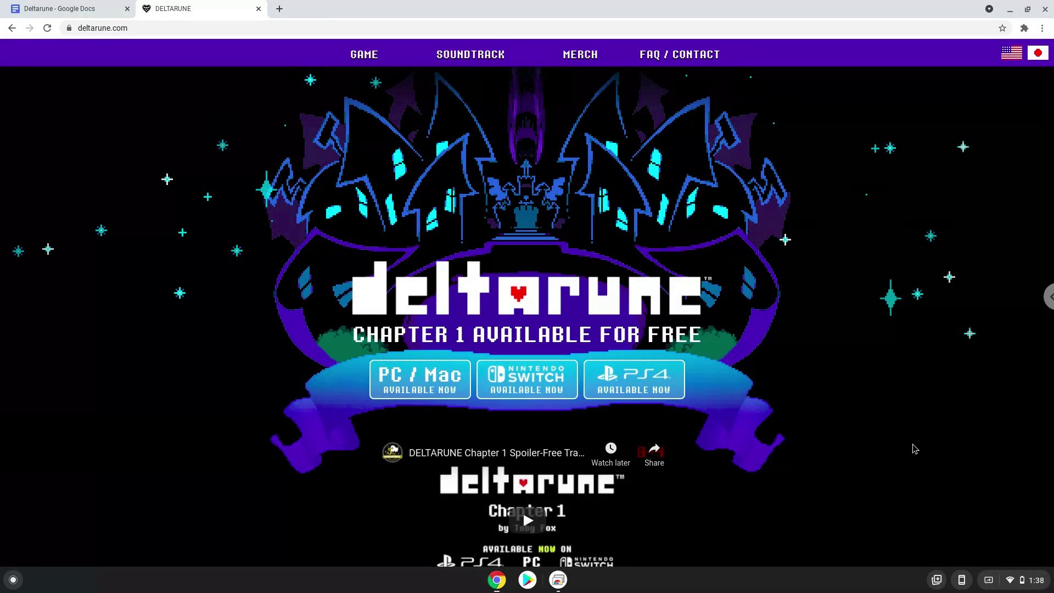
Open the Developers section of the Chromebook's advanced settings
left_click(1009, 582)
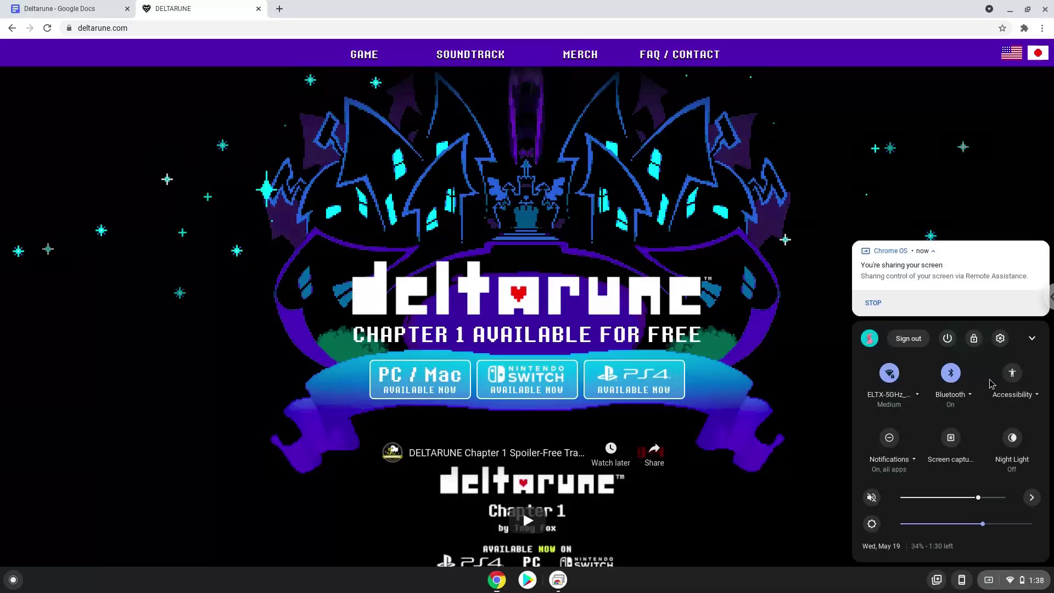
left_click(1001, 339)
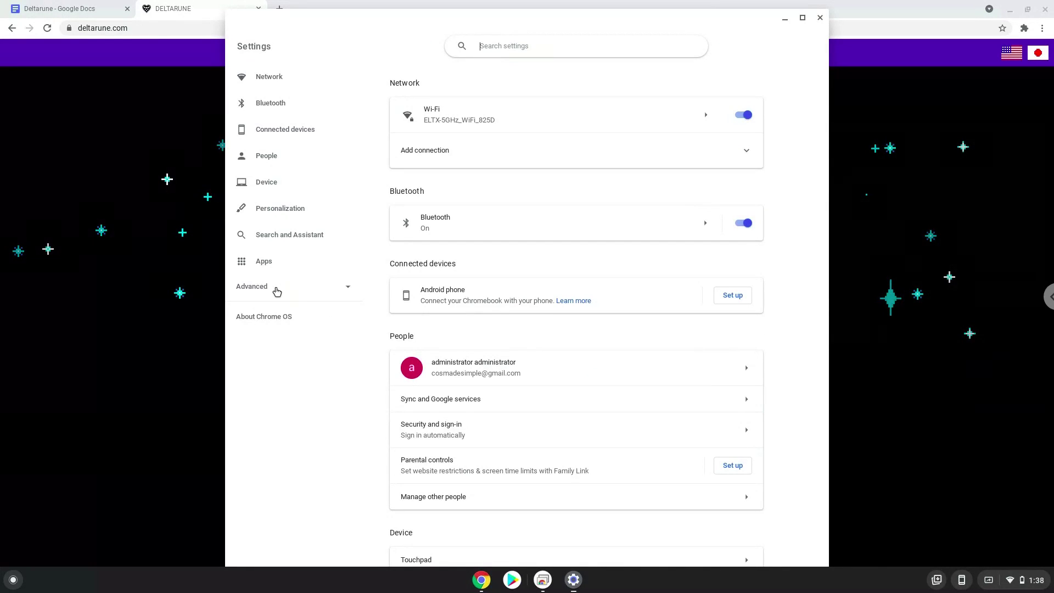
left_click(277, 291)
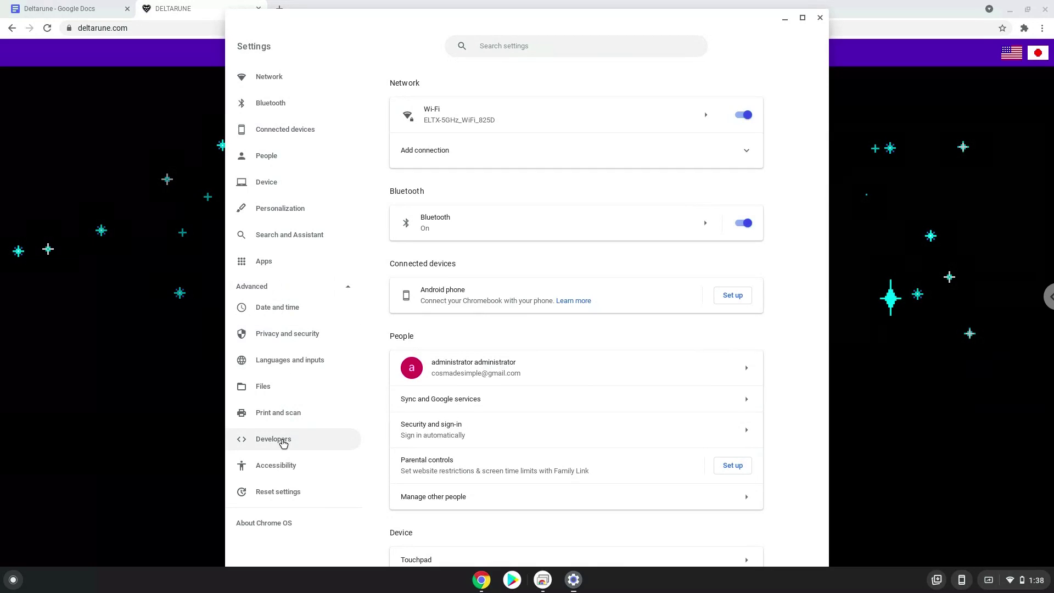
left_click(283, 441)
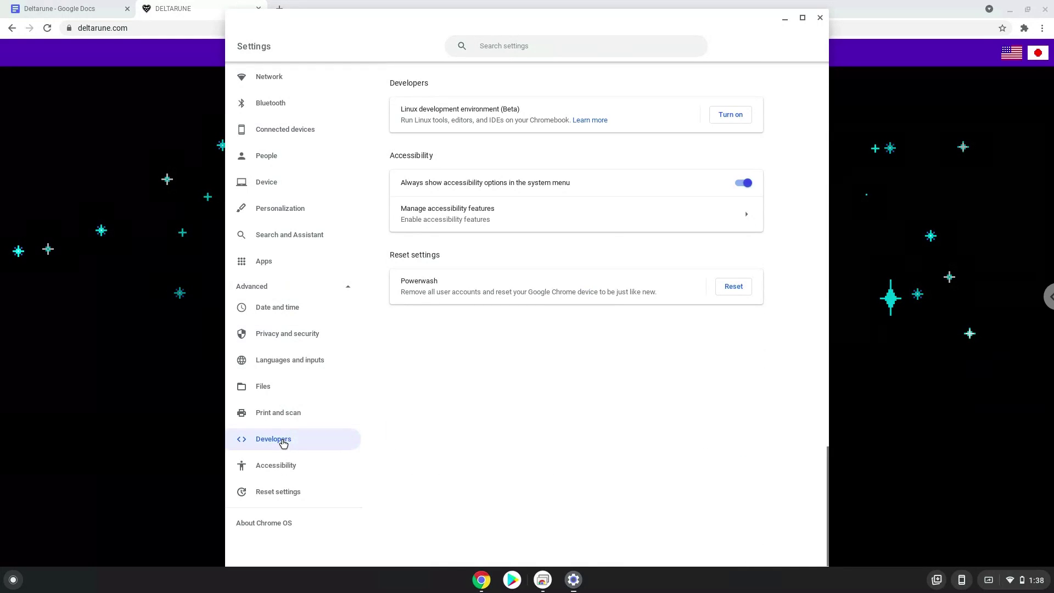
Turn on and install the Linux development environment (Beta), and close the terminal and settings windows
left_click(734, 116)
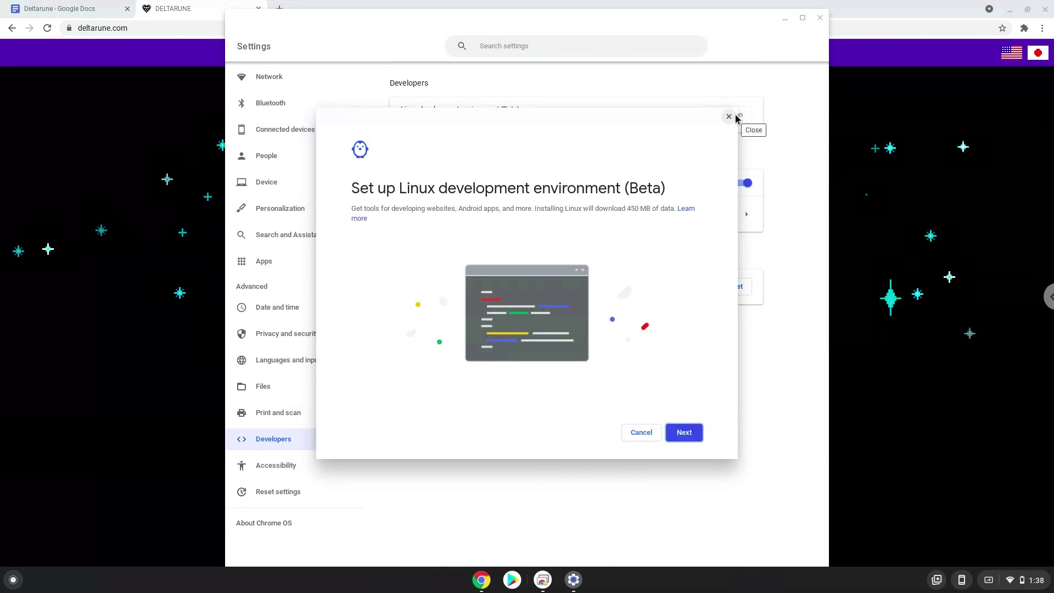
left_click(683, 433)
left_click(683, 433)
left_click(684, 431)
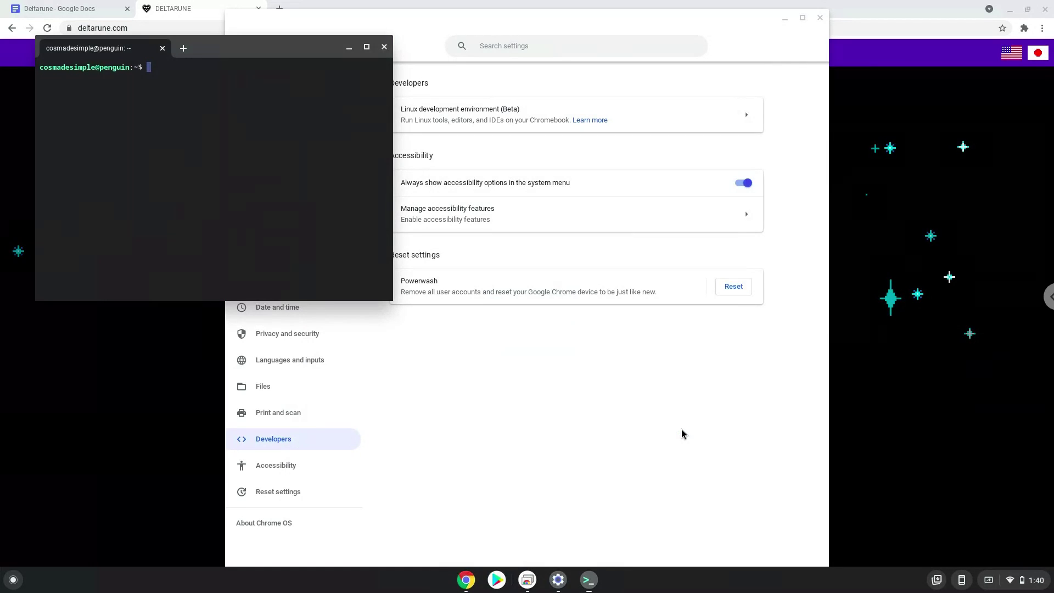
left_click(384, 48)
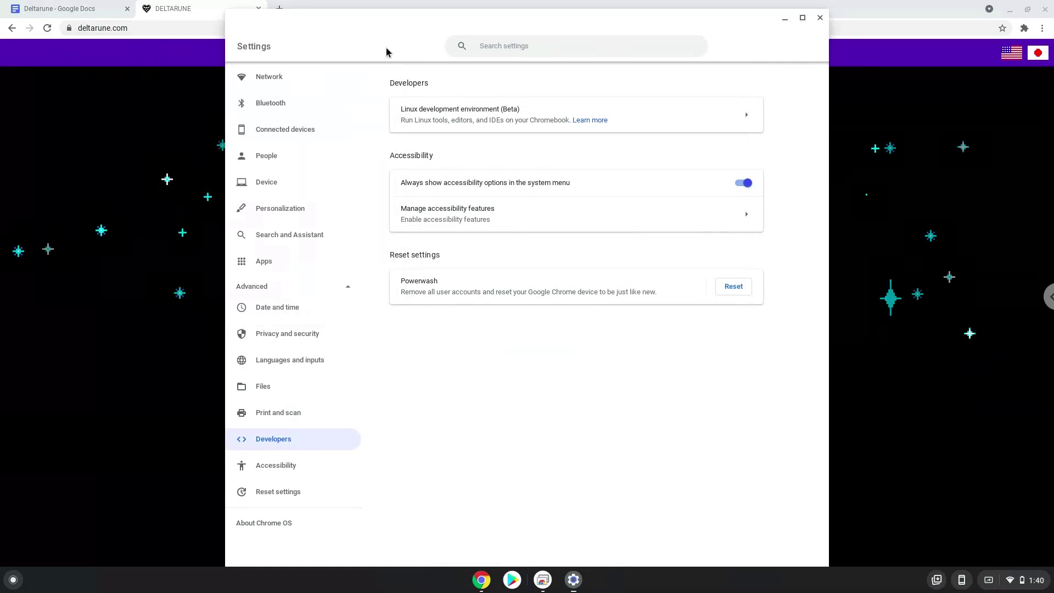
left_click(820, 18)
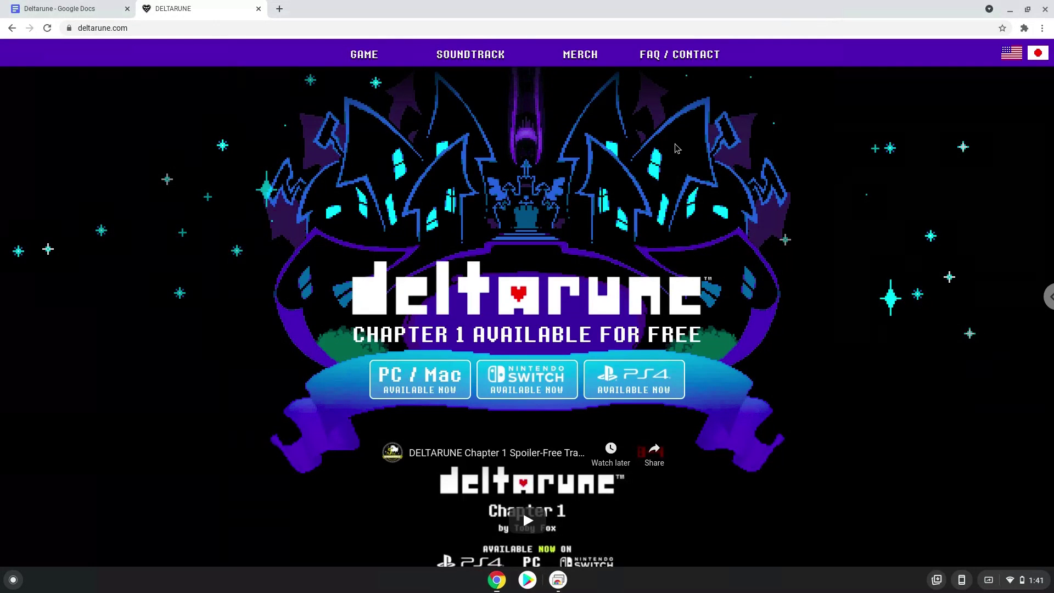
Download the Windows version of Deltarune from the PC/Mac option and show the downloaded file in its folder
left_click(456, 384)
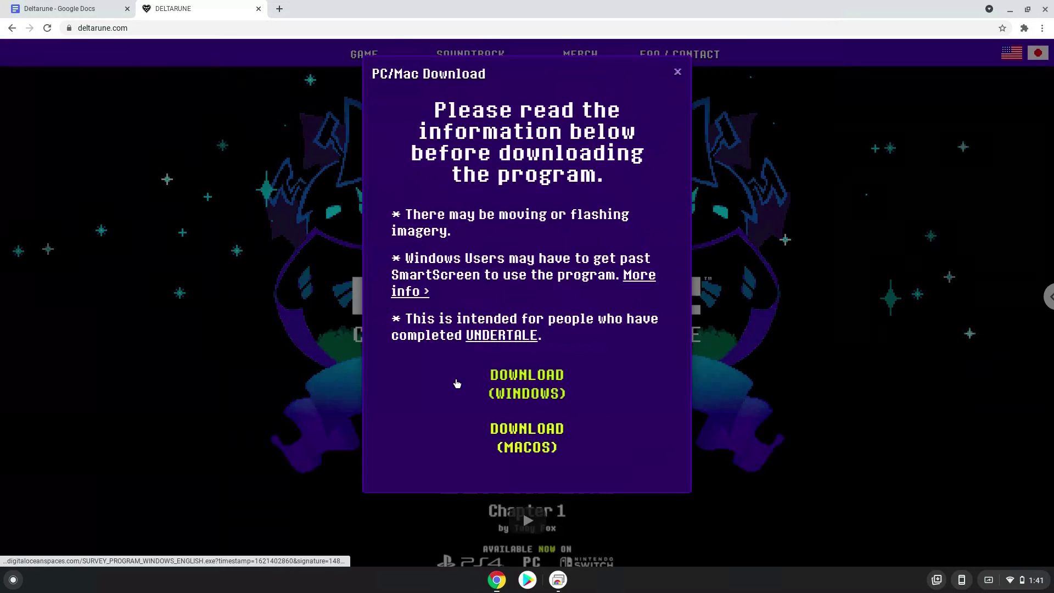
left_click(510, 377)
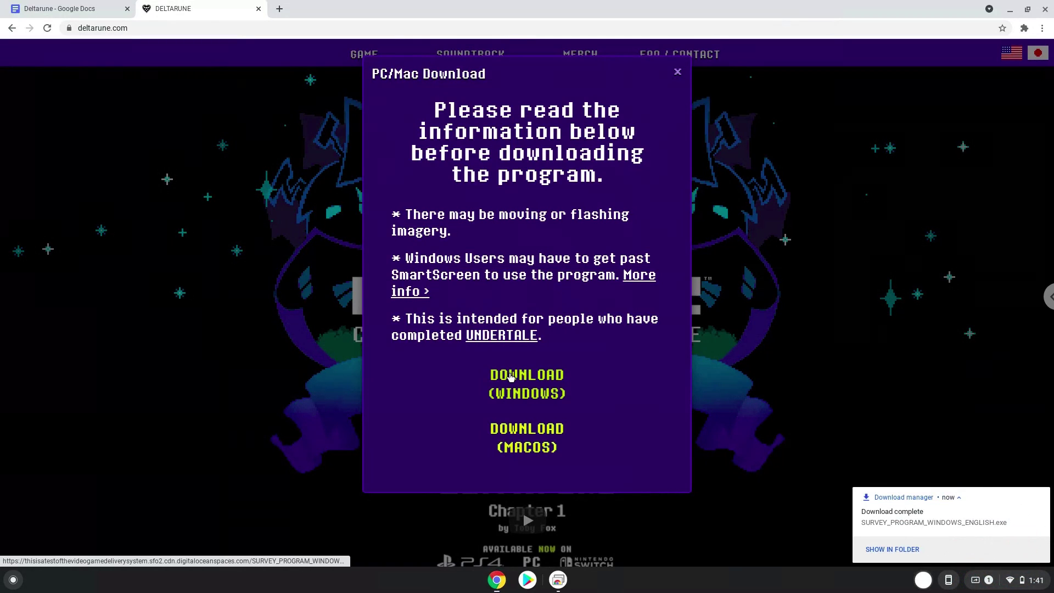
left_click(882, 553)
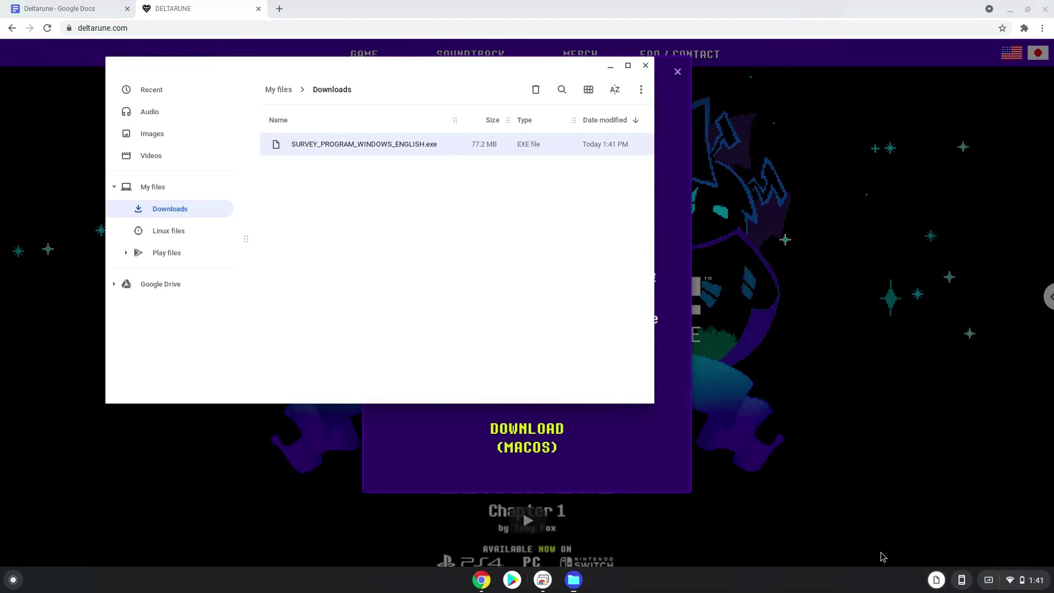
Move SURVEY_PROGRAM_WINDOWS_ENGLISH.exe from Downloads to Linux files, and close the file window and the Deltarune page
right_click(364, 143)
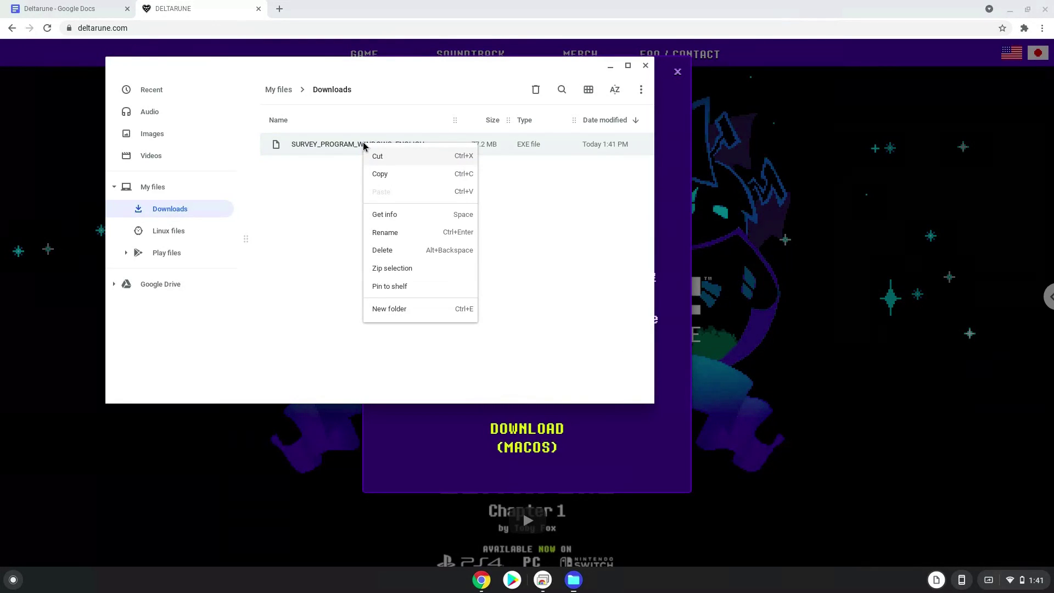
left_click(378, 157)
left_click(195, 232)
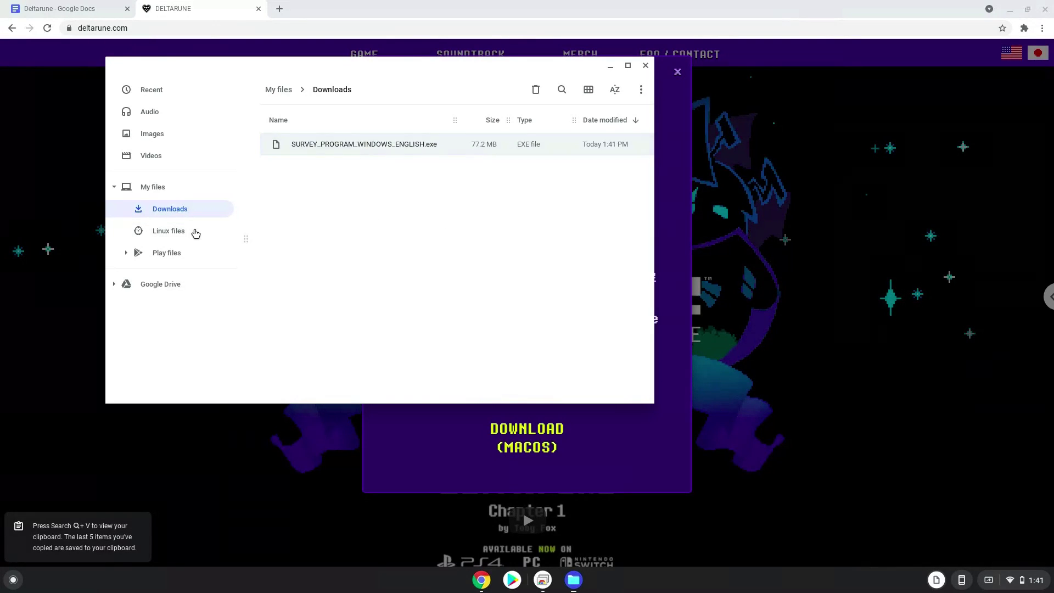
right_click(330, 240)
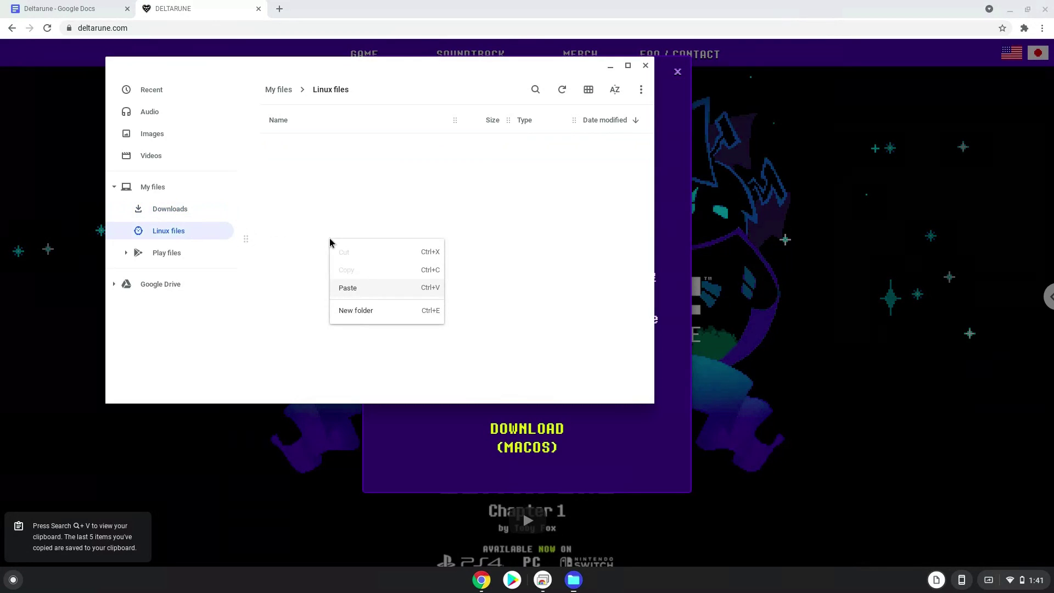
left_click(354, 291)
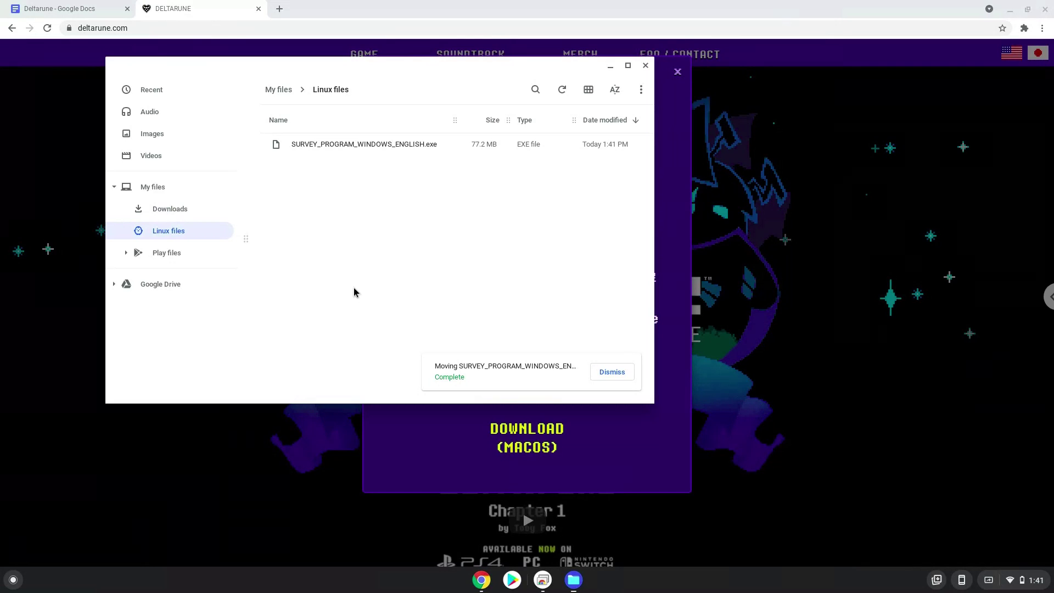
left_click(646, 65)
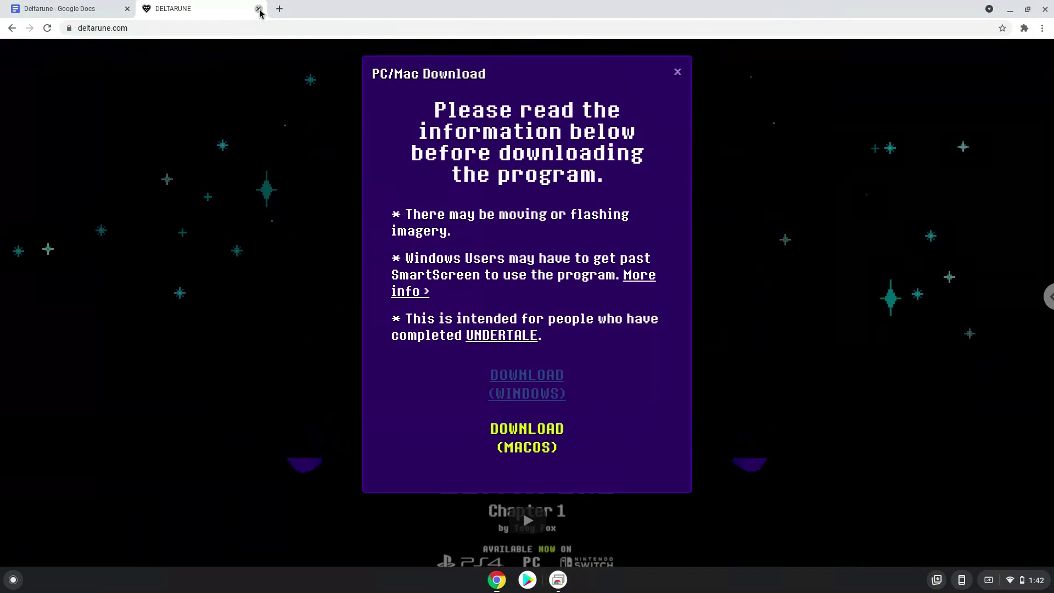
left_click(259, 9)
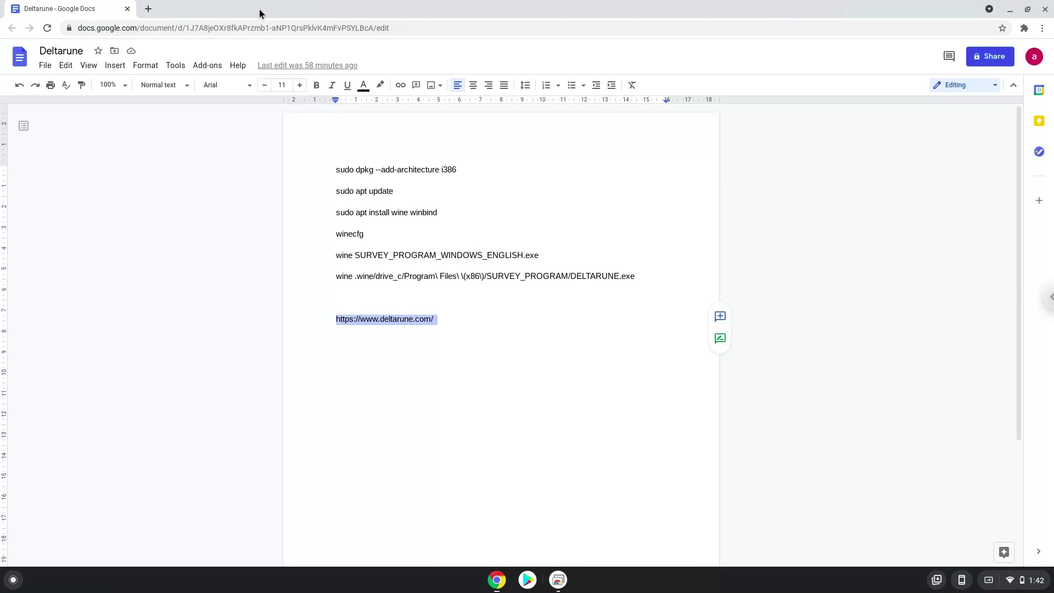
Copy "sudo dpkg --add-architecture i386" from the document and run it in a maximized Terminal window
triple_click(363, 169)
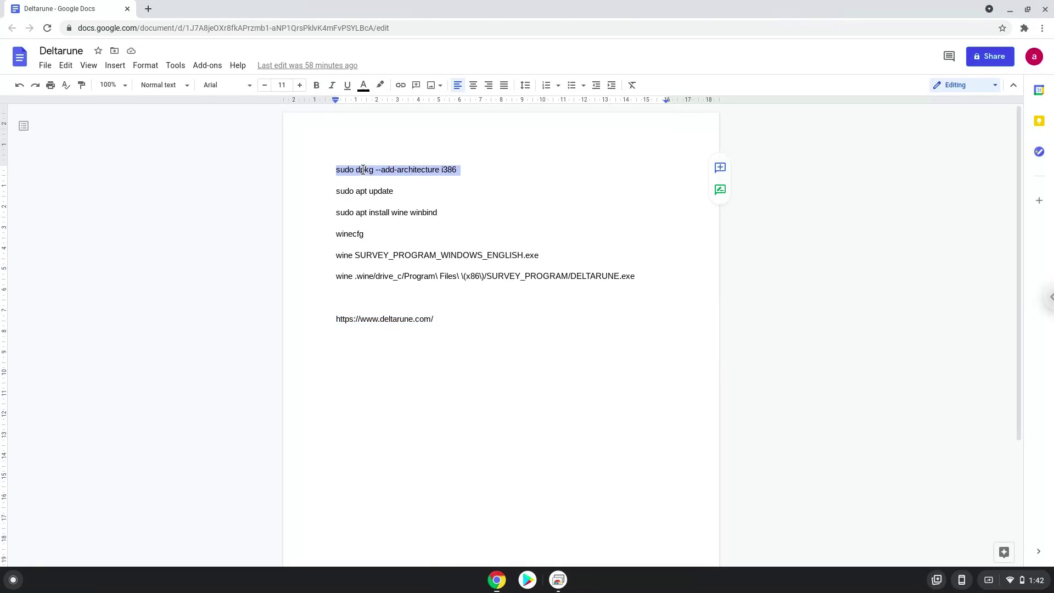
right_click(363, 170)
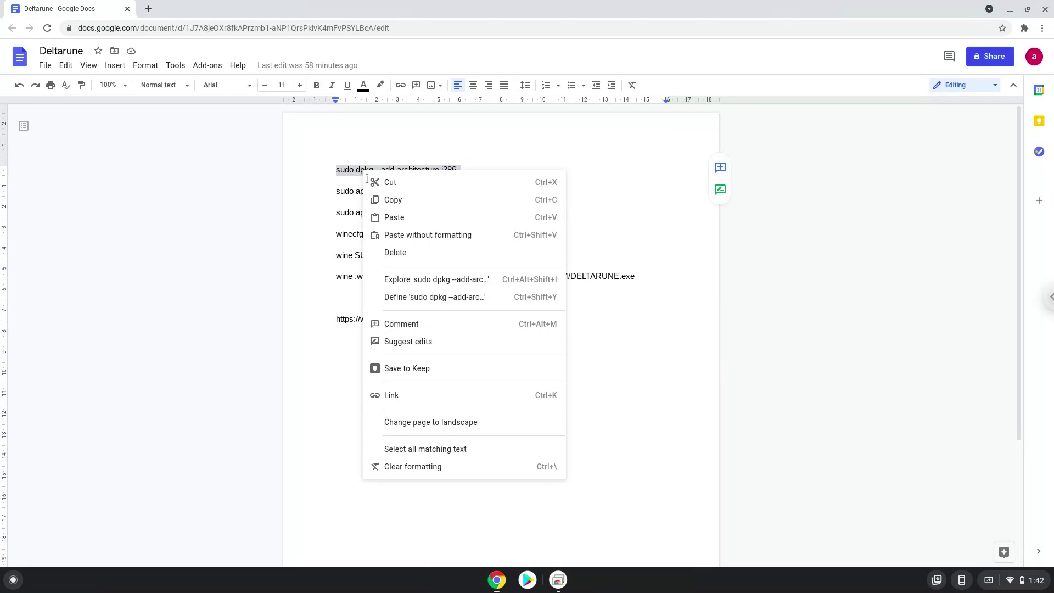
left_click(389, 200)
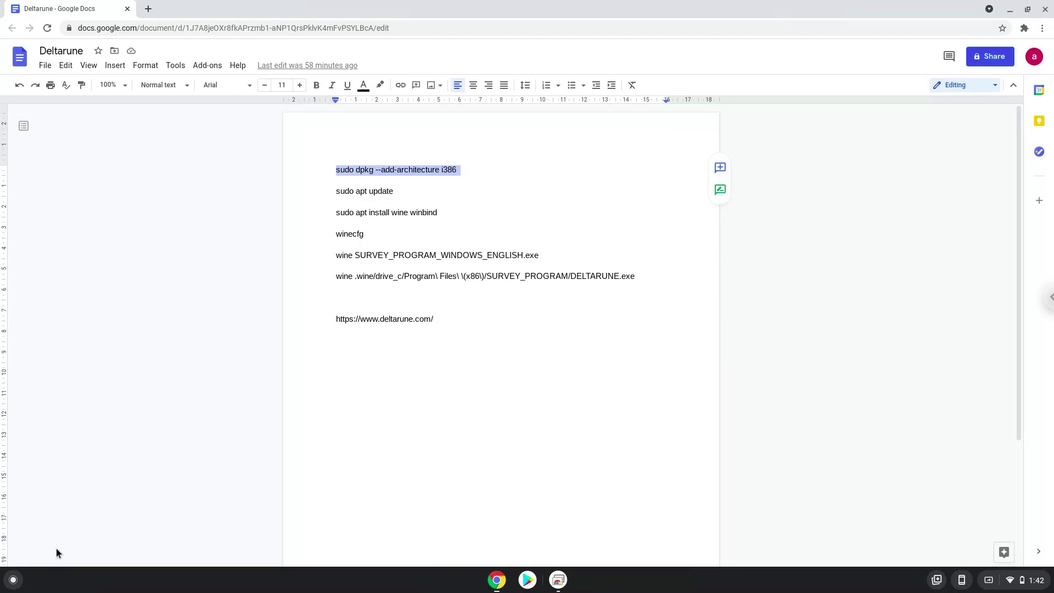
left_click(24, 585)
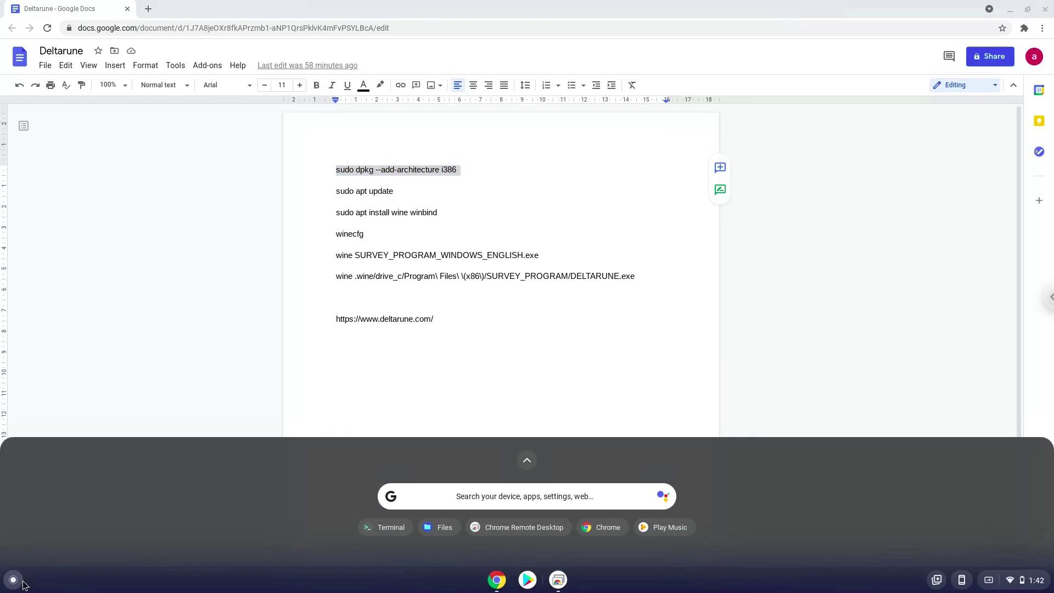
type("terminal")
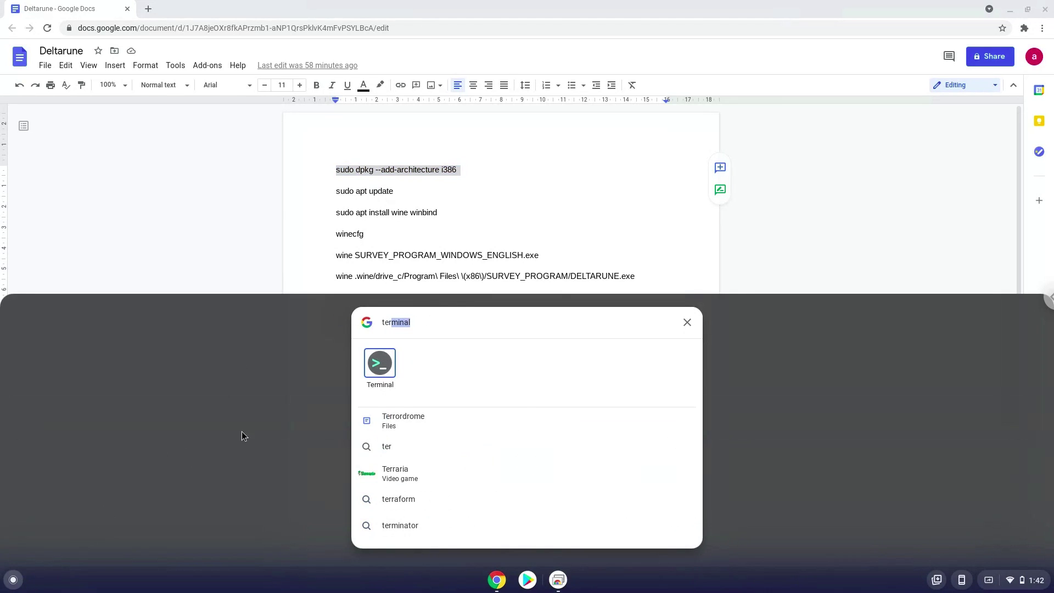
left_click(376, 363)
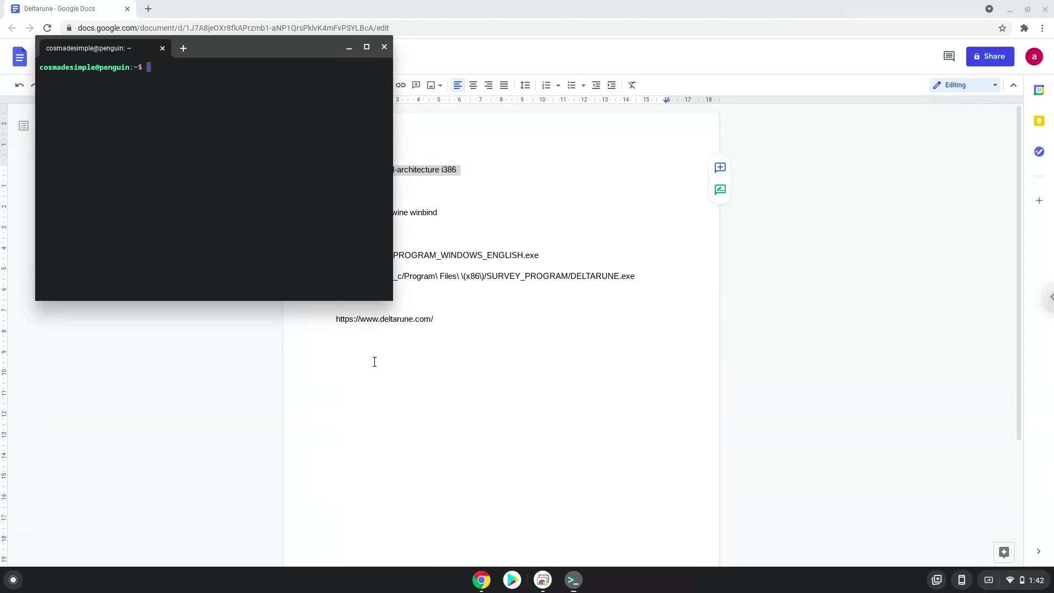
double_click(199, 48)
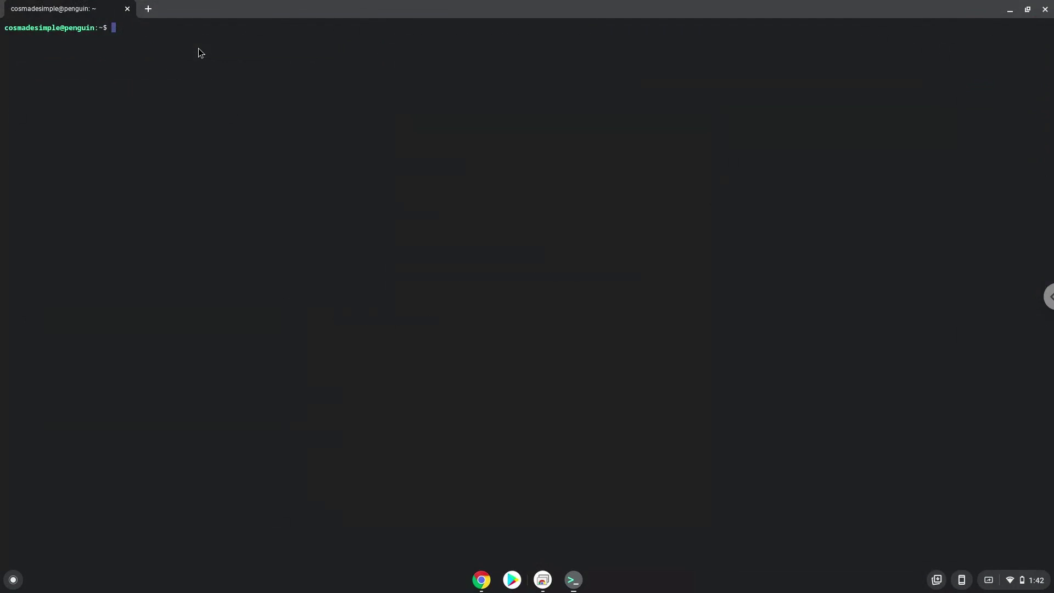
key("ctrl+shift+v")
key("Return")
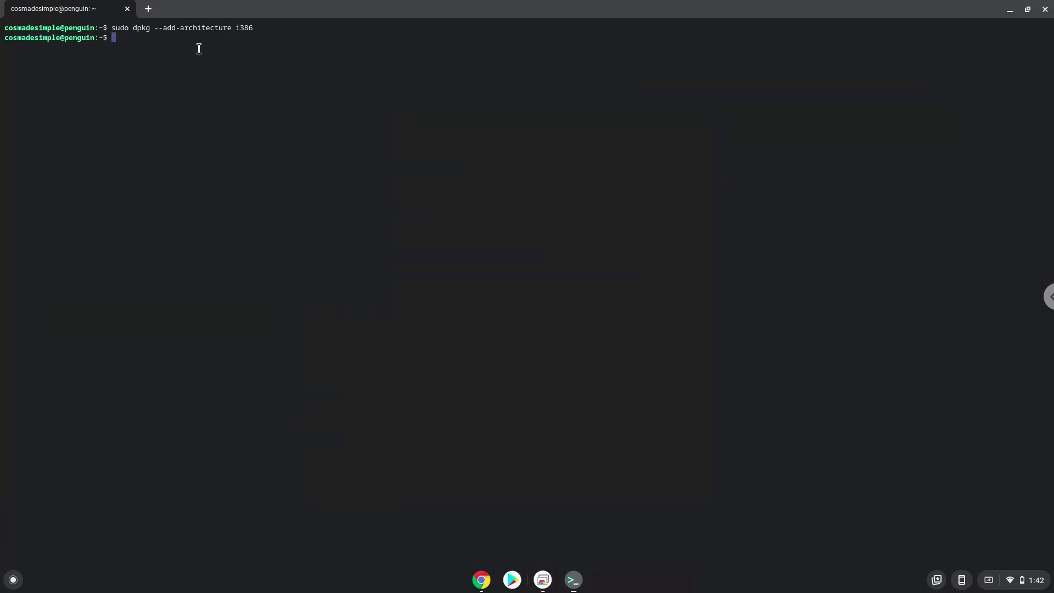
Copy "sudo apt update" from the Google Docs document and run it in the Terminal
left_click(482, 578)
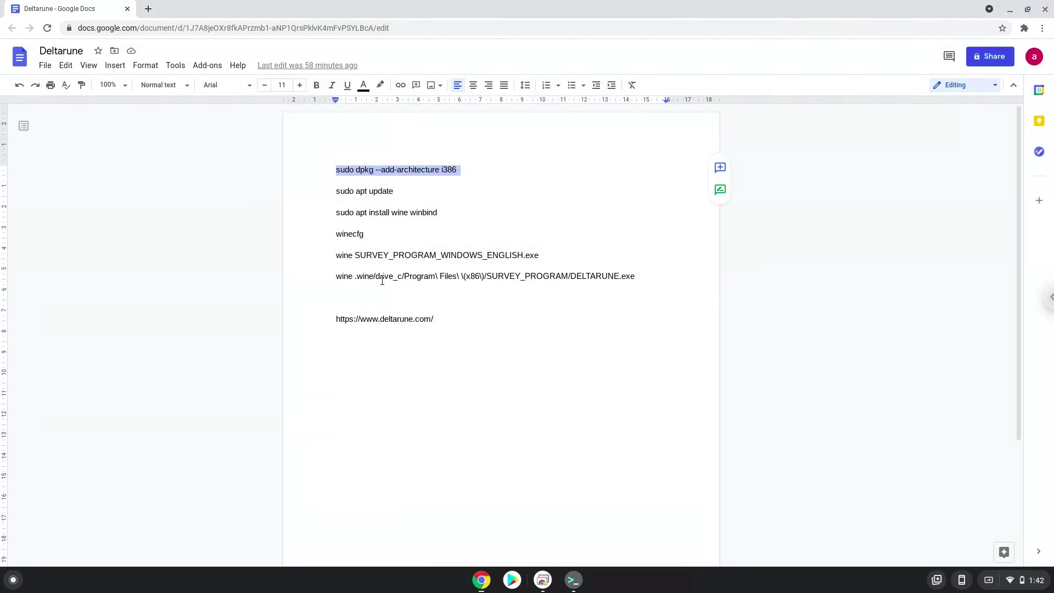
triple_click(342, 190)
right_click(342, 190)
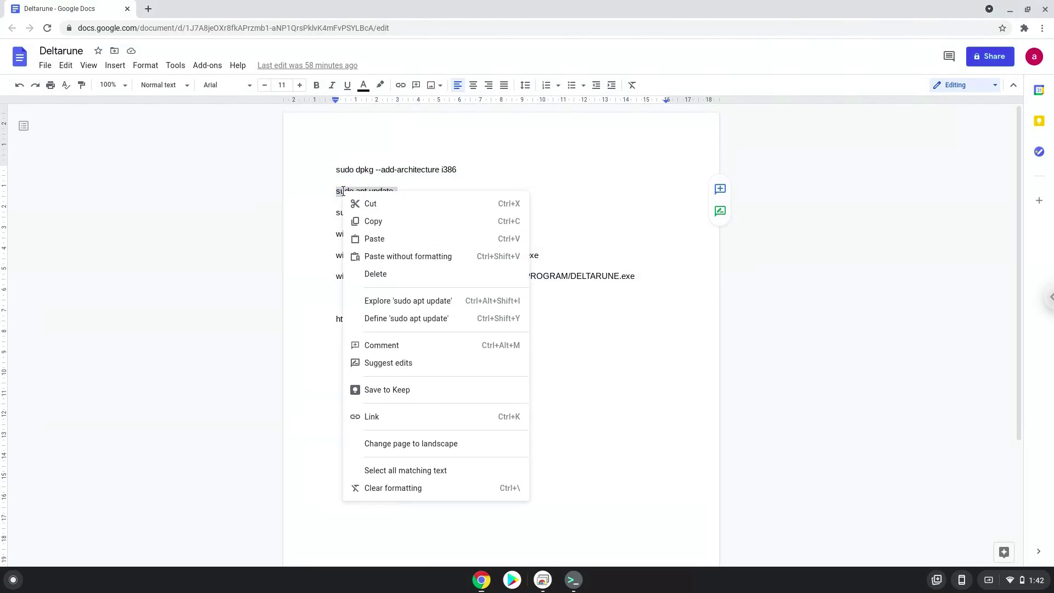
left_click(377, 222)
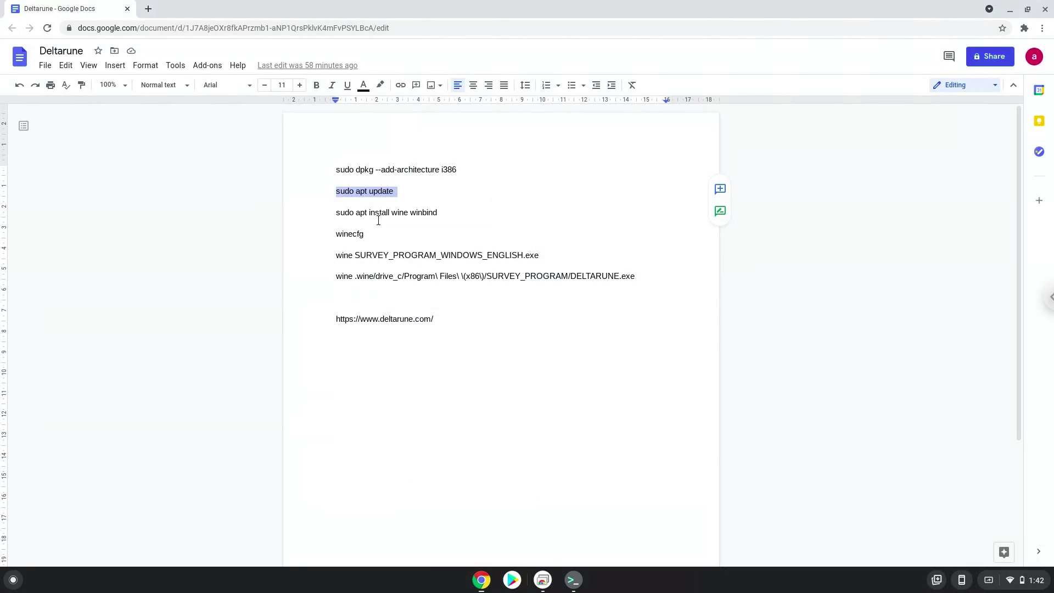
left_click(574, 581)
key("ctrl+shift+v")
key("Return")
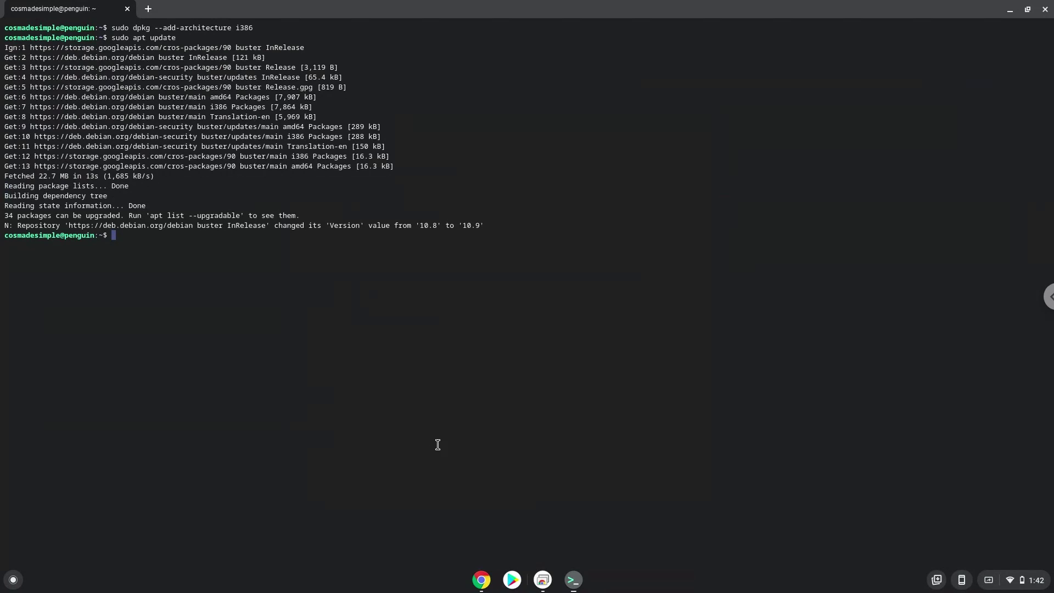
Copy "sudo apt install wine winbind" from the document and run it in the Terminal, accepting the installation and answering No to the DHCP WINS settings
left_click(491, 580)
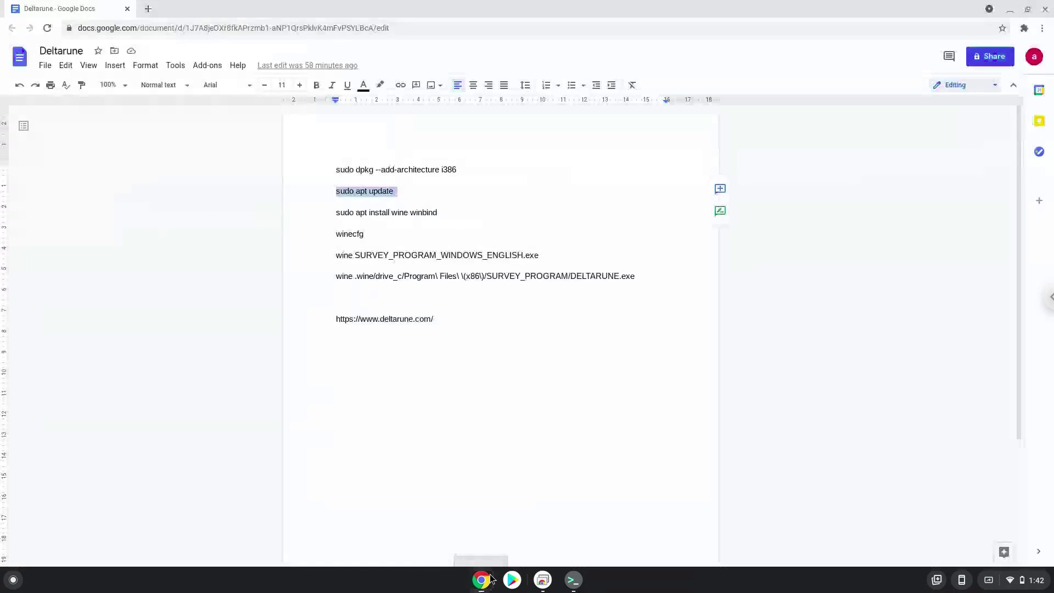
triple_click(373, 212)
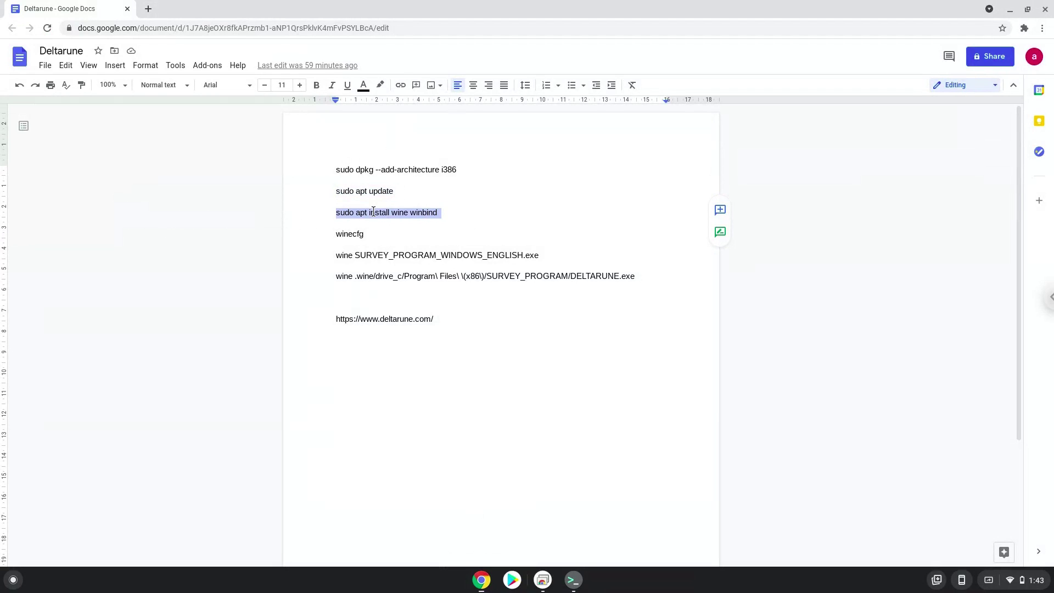
right_click(374, 212)
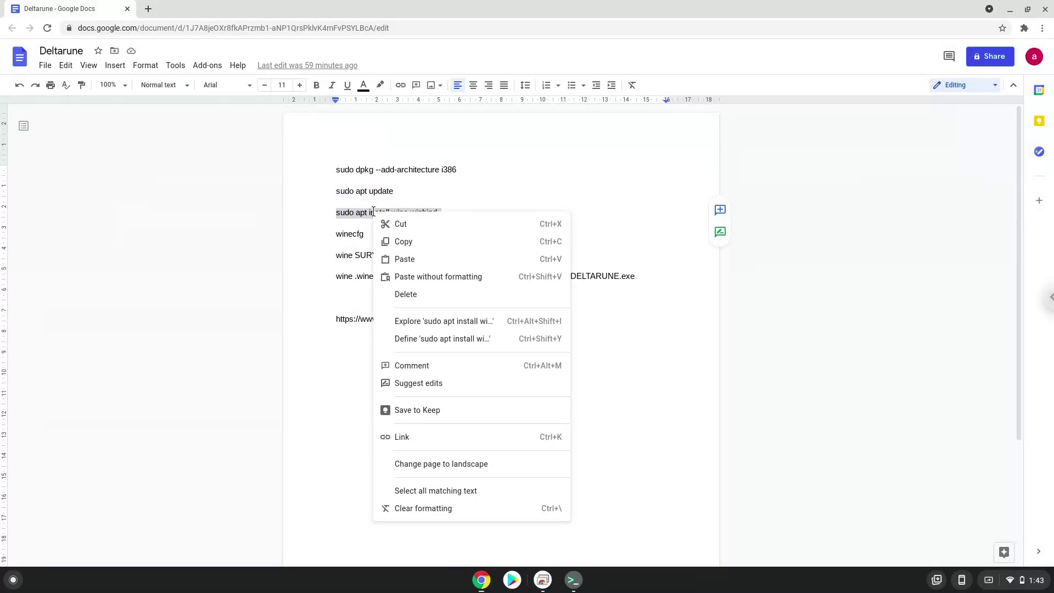
left_click(398, 244)
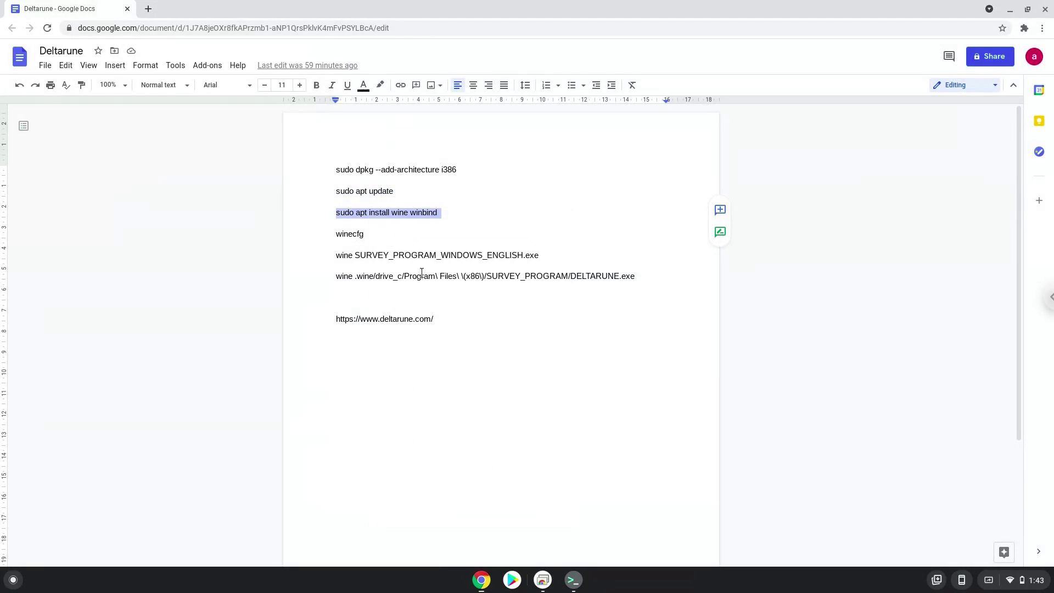
left_click(574, 580)
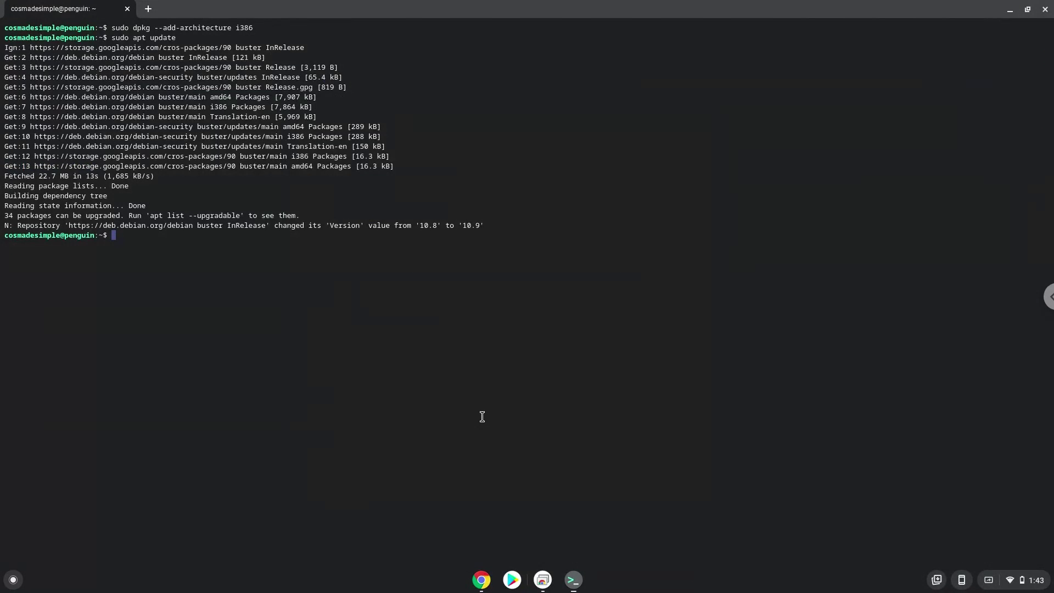
key("ctrl+shift+v")
key("Return")
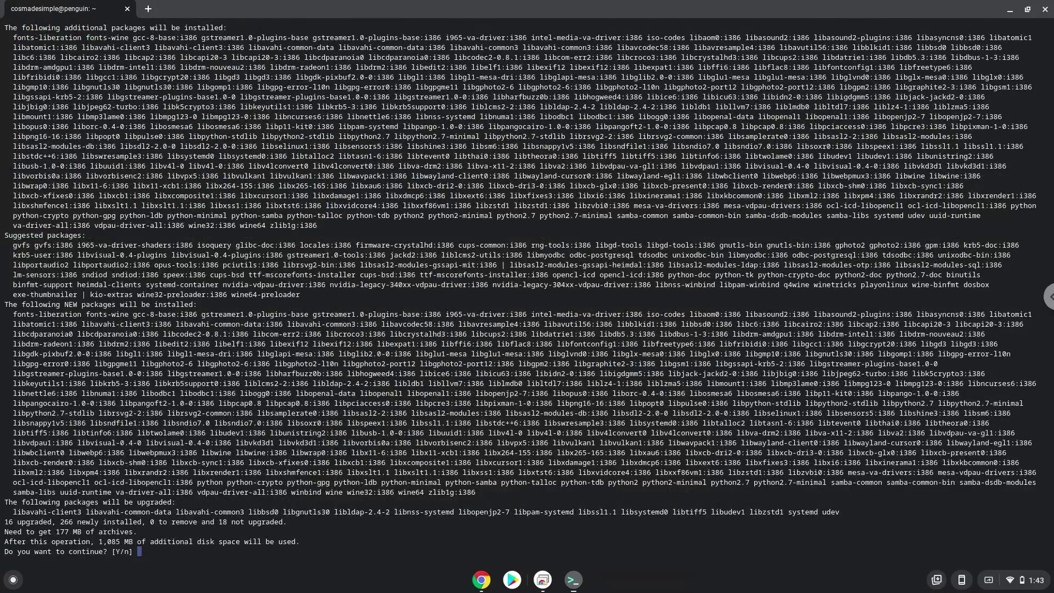
key("Return")
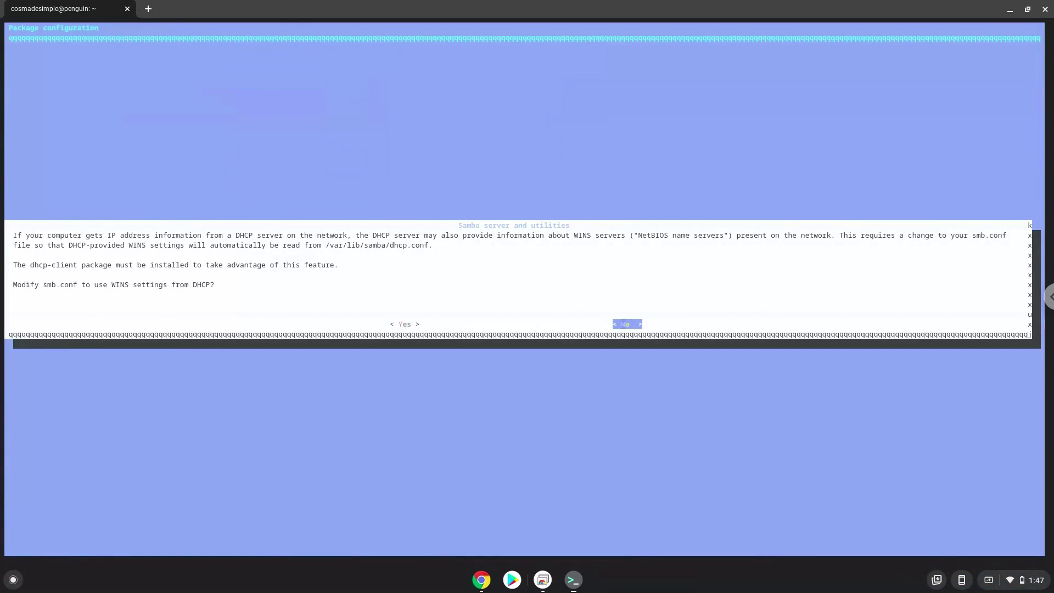
key("Return")
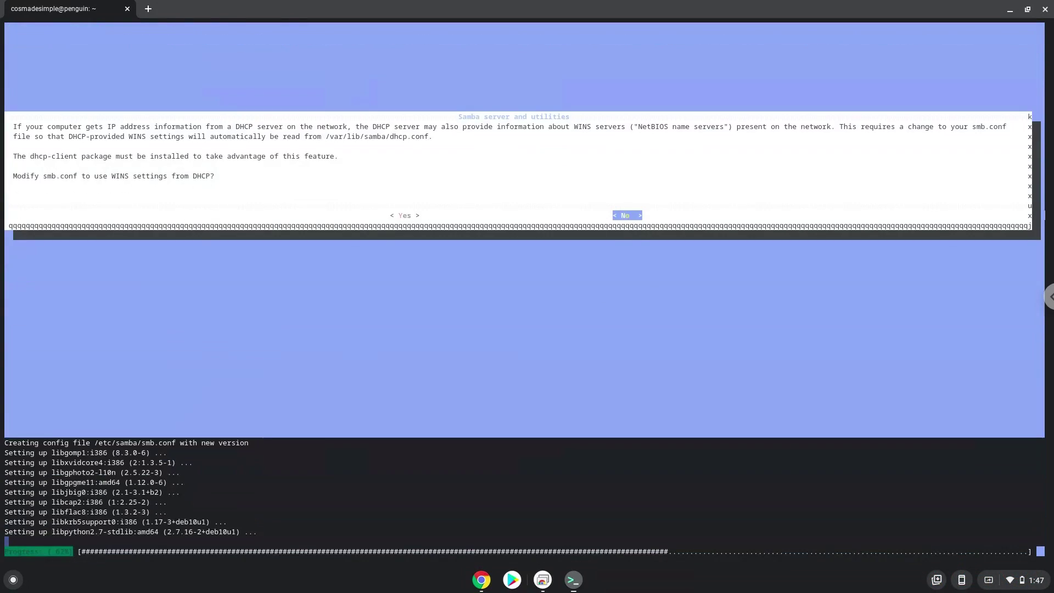
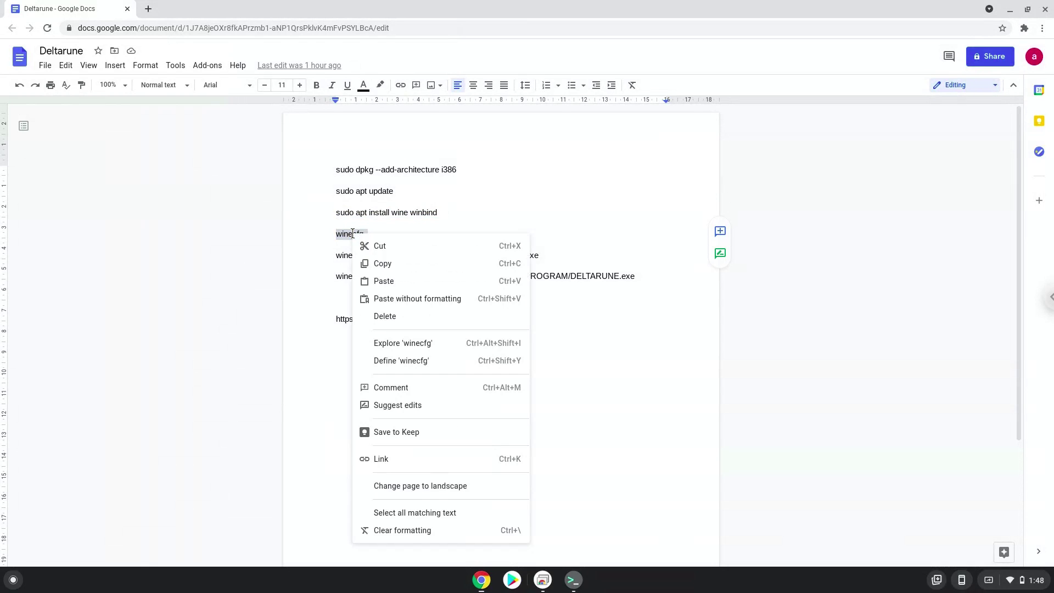
Copy "winecfg" from the document, run it in the Terminal, and close the Wine configuration window
left_click(380, 264)
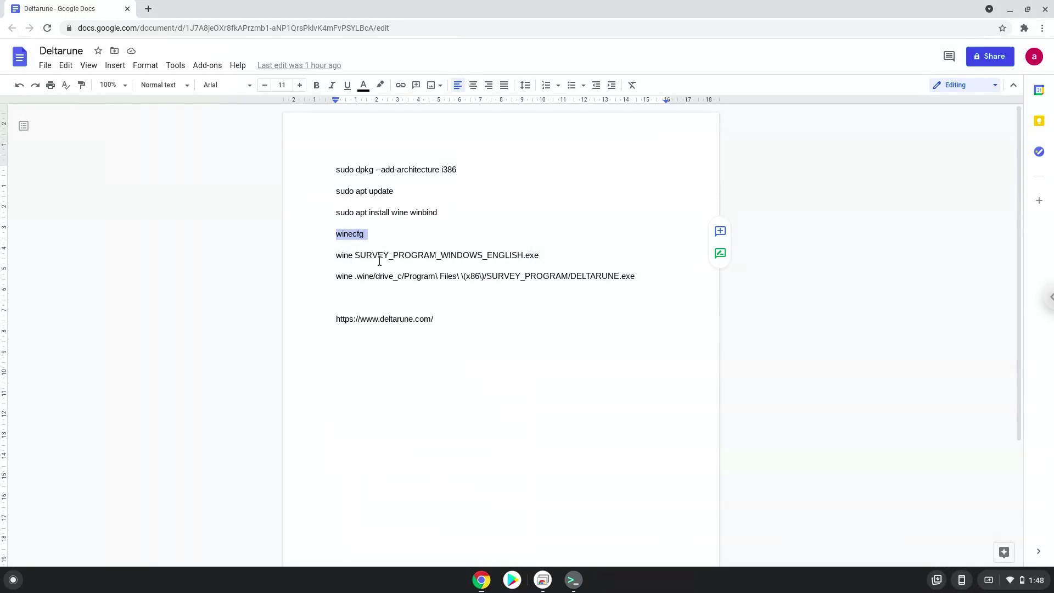
left_click(573, 580)
key("ctrl+shift+v")
key("Return")
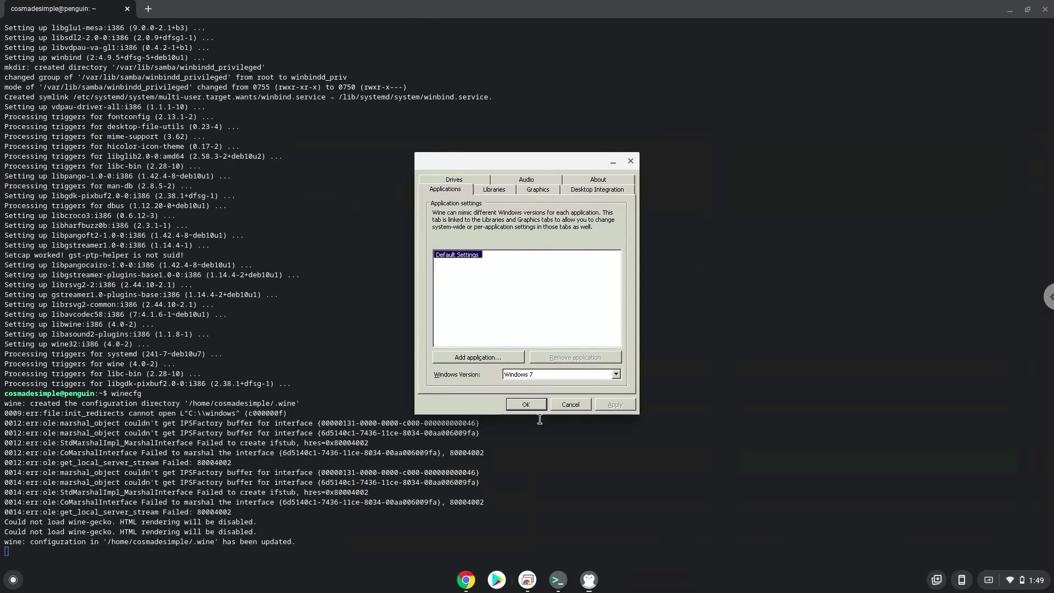
left_click(630, 163)
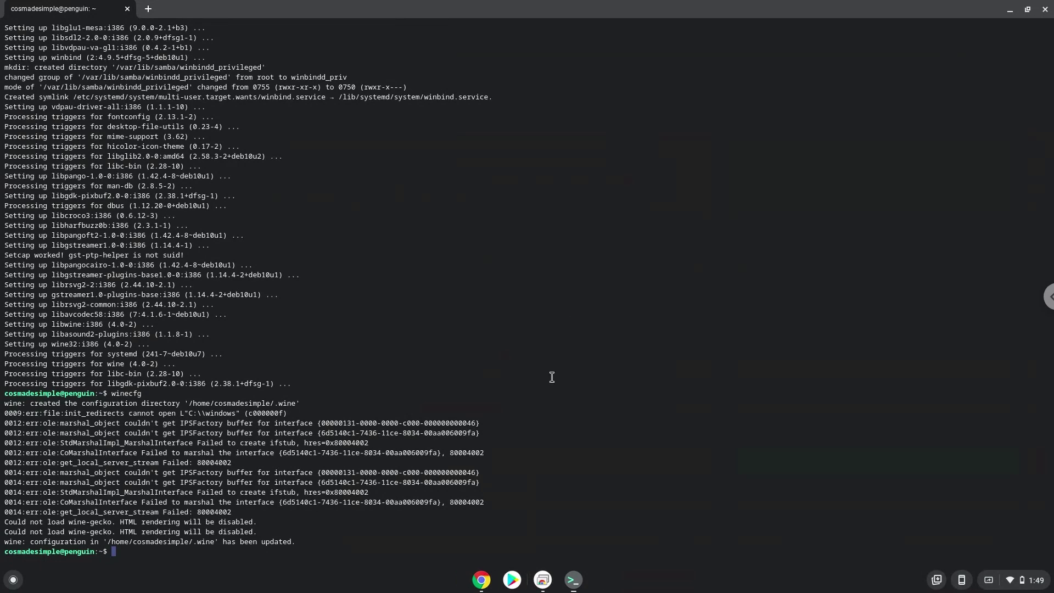
Copy "wine SURVEY_PROGRAM_WINDOWS_ENGLISH.exe" from the Google Docs document and run it in the Terminal
left_click(481, 580)
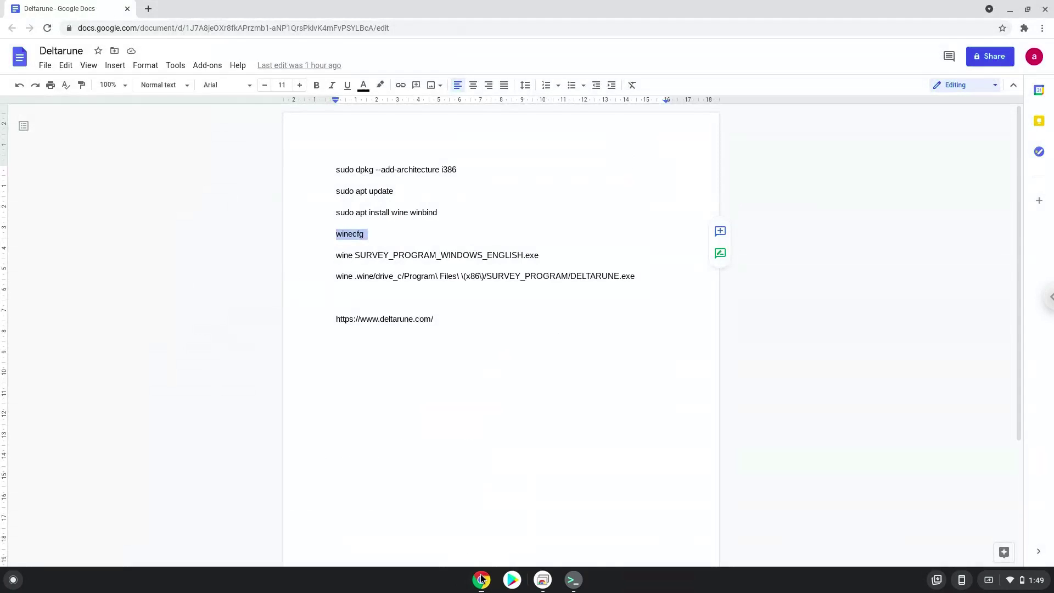
triple_click(450, 254)
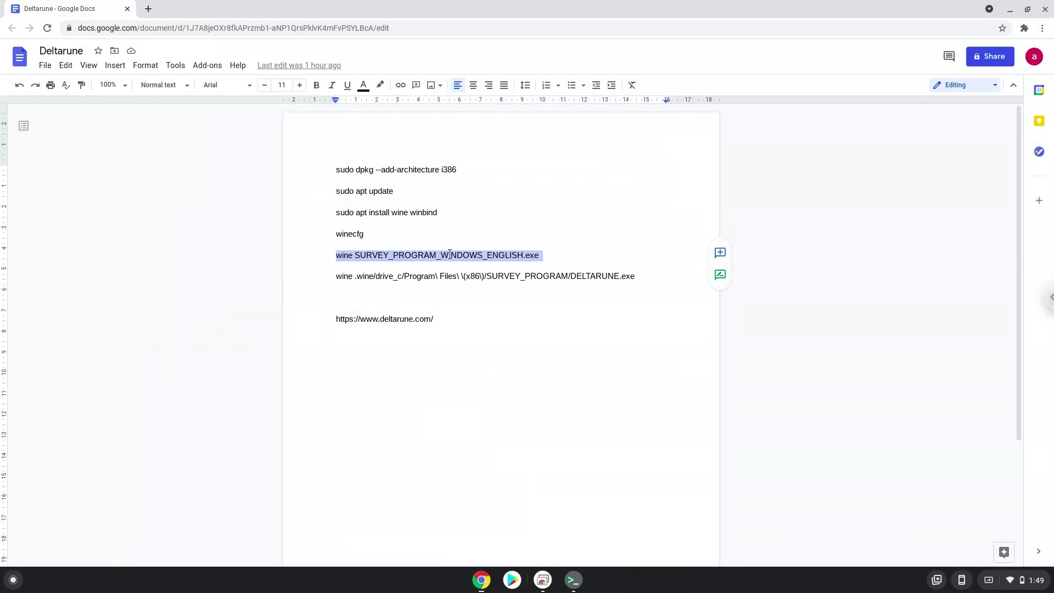
right_click(450, 254)
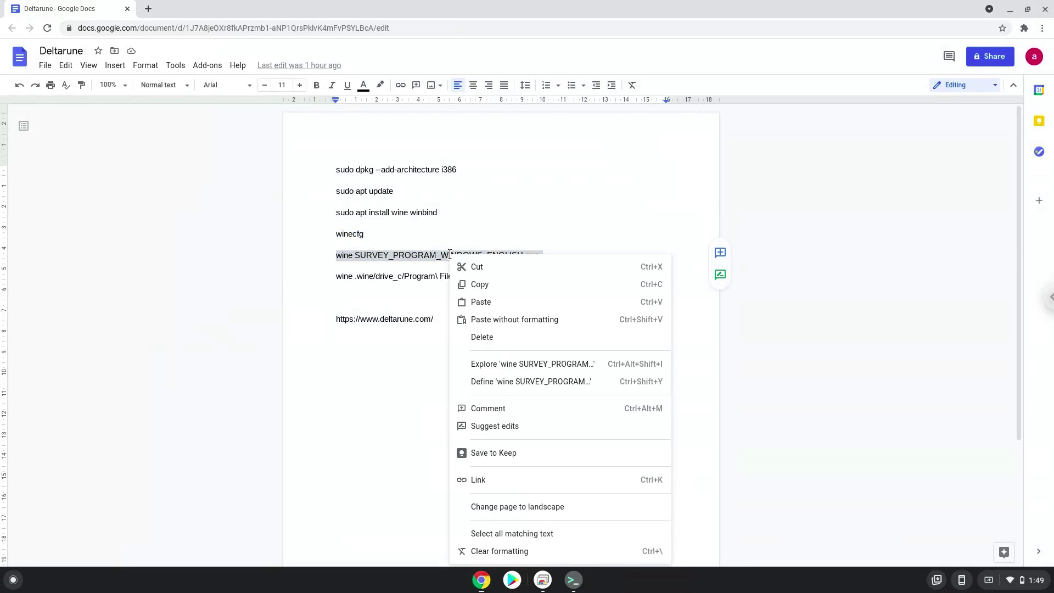
left_click(477, 286)
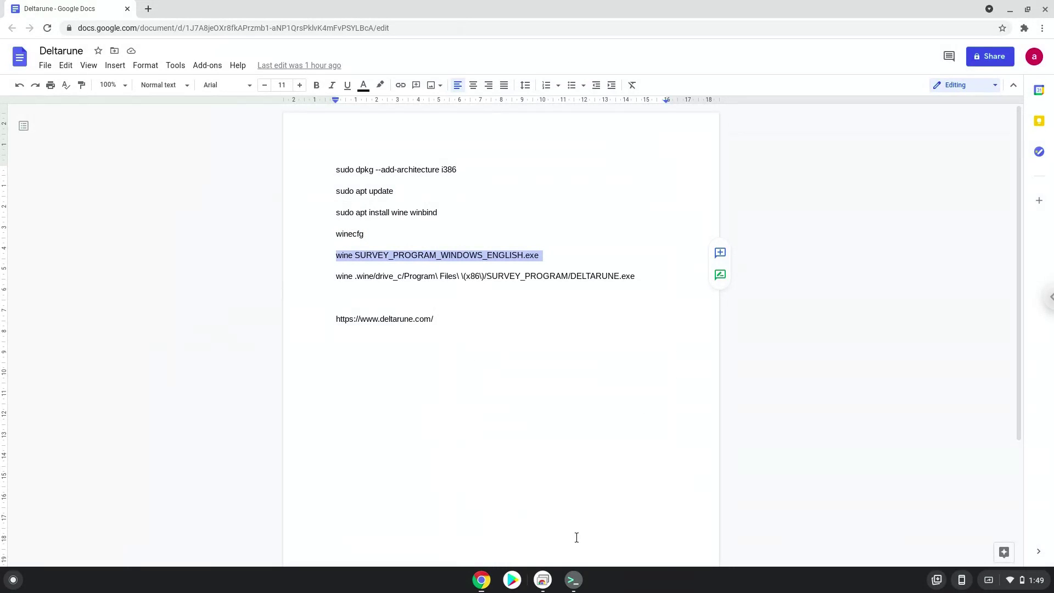
left_click(574, 580)
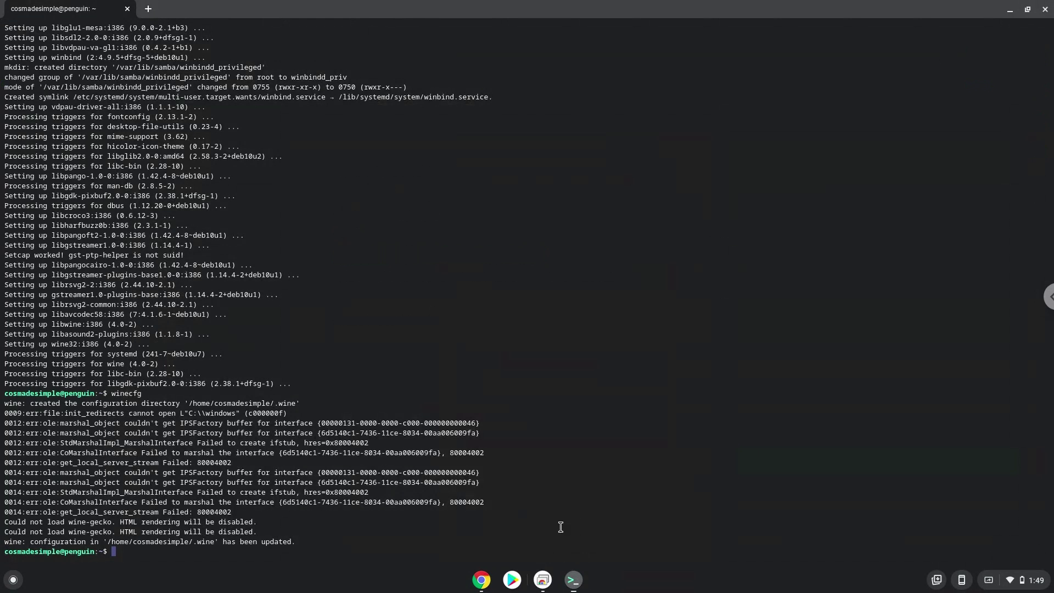
key("ctrl+shift+v")
key("Return")
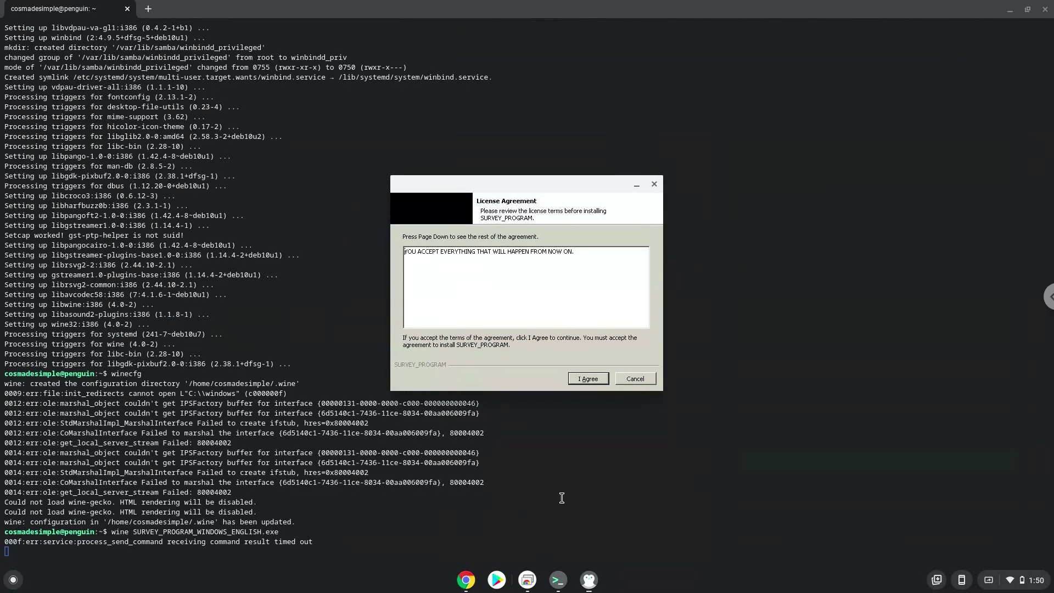
Accept the license agreement, install SURVEY_PROGRAM in the default destination folder, and finish the setup wizard
left_click(583, 381)
left_click(583, 379)
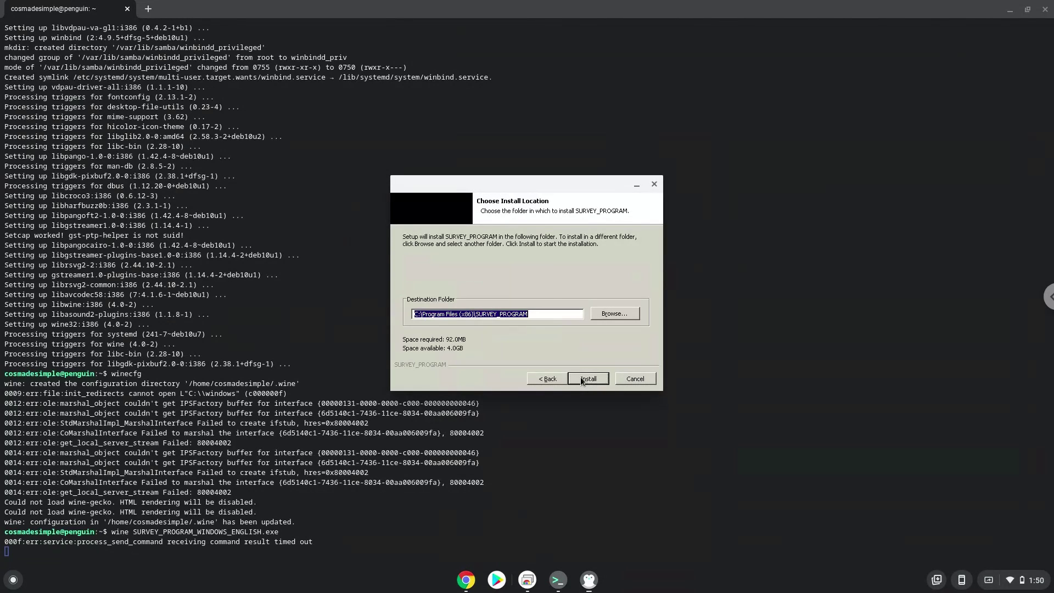
left_click(583, 379)
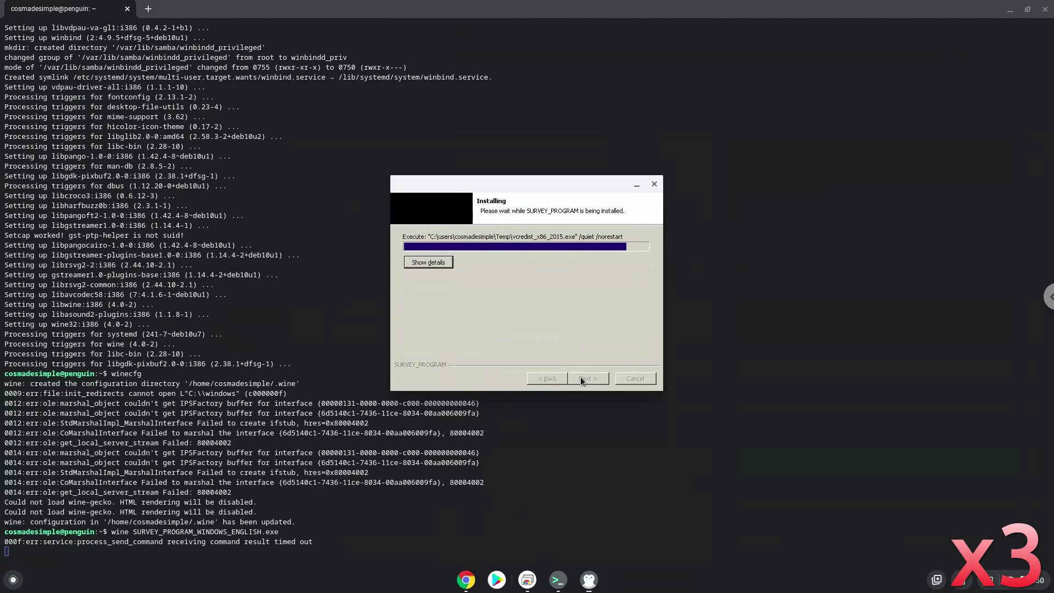
left_click(581, 378)
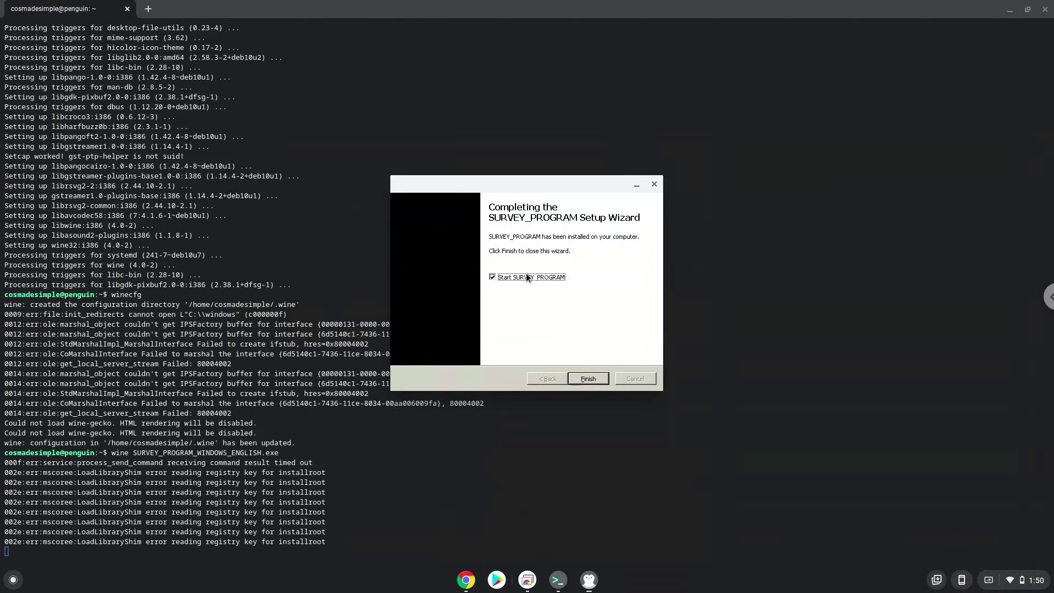
left_click(588, 379)
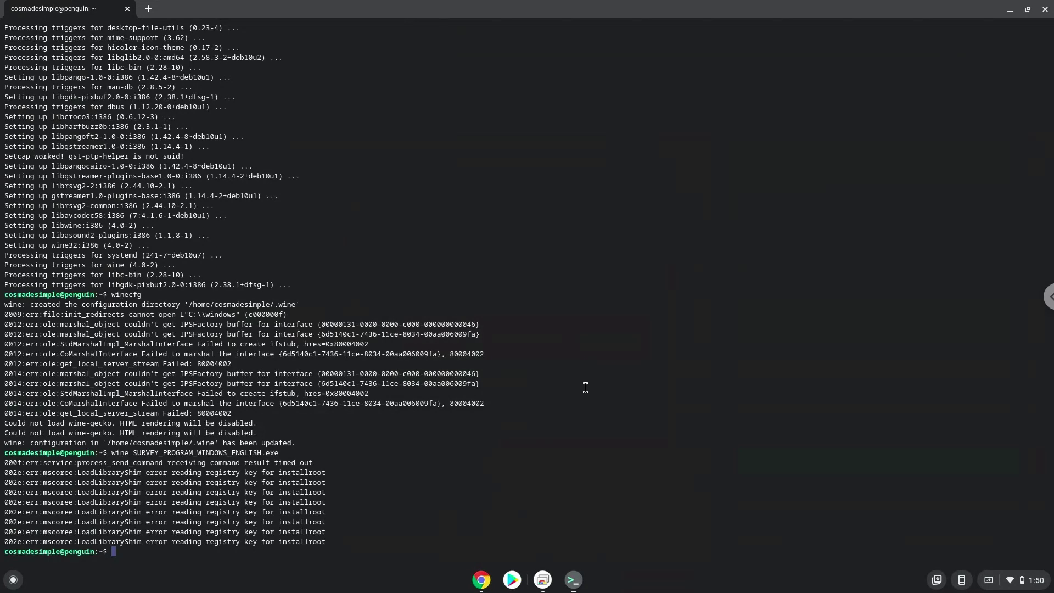
Copy "wine .wine/drive_c/Program\ Files\ \(x86\)/SURVEY_PROGRAM/DELTARUNE.exe" from the document, run it in the Terminal, and minimize the Terminal window
left_click(486, 578)
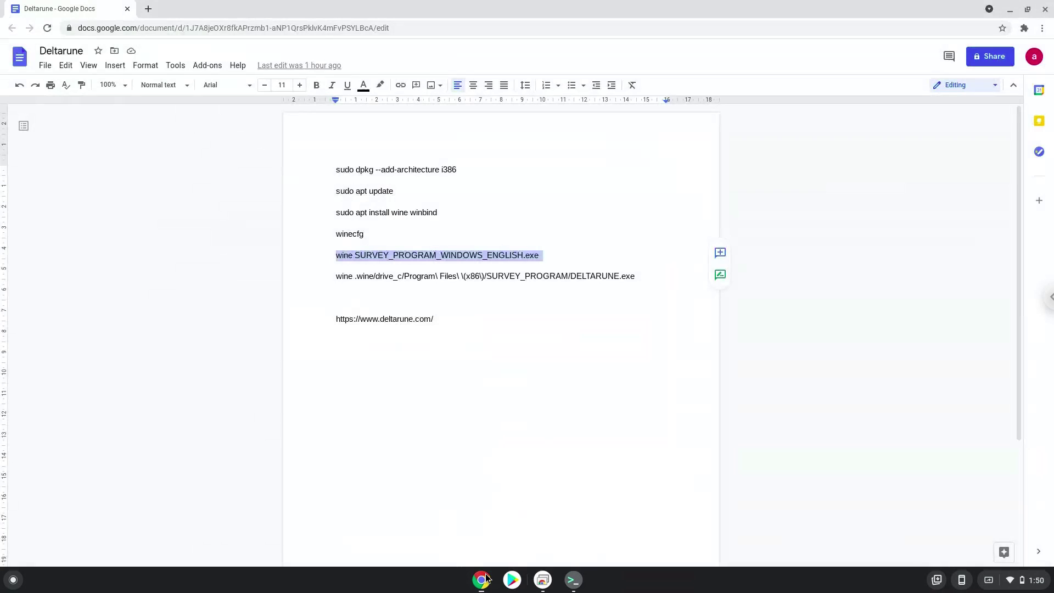
triple_click(431, 276)
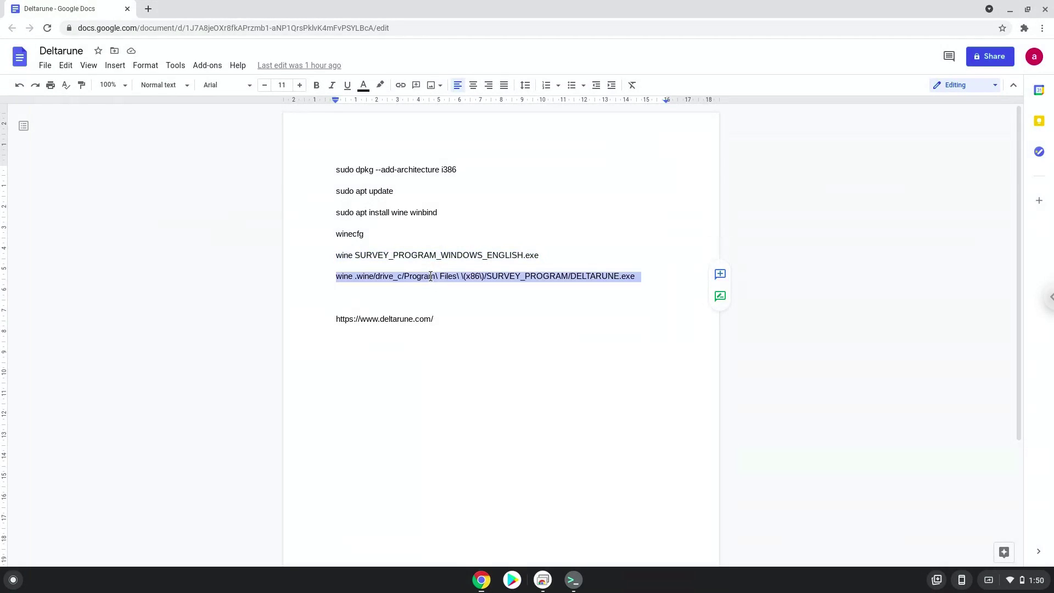
right_click(430, 276)
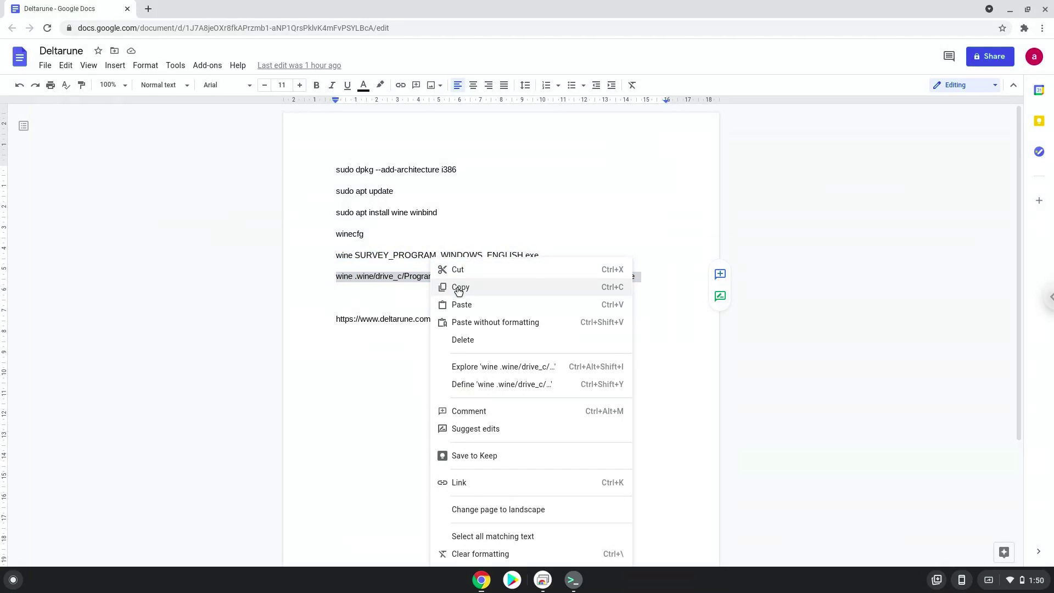
left_click(459, 288)
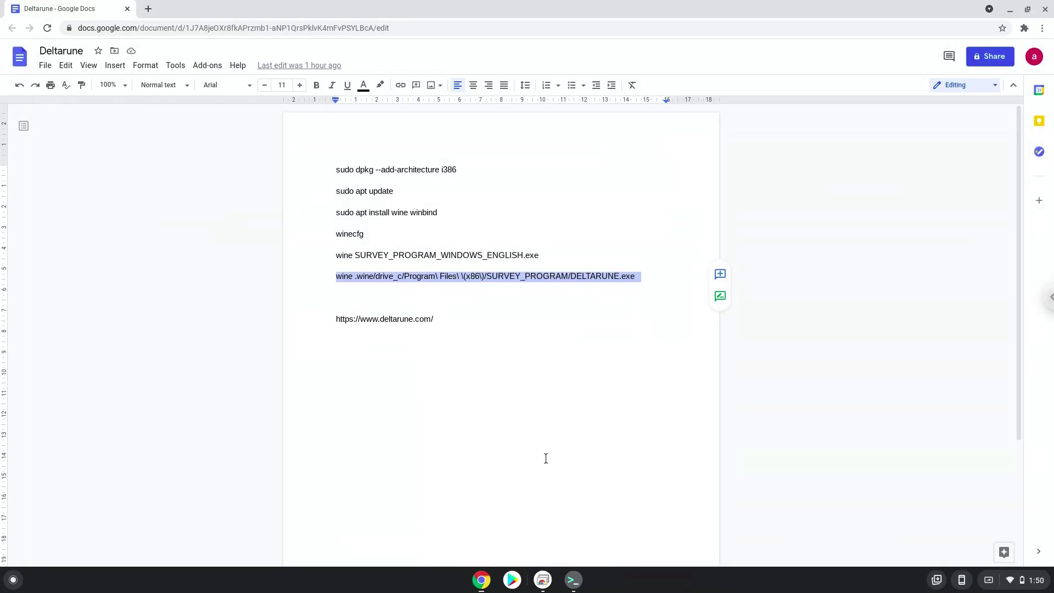
left_click(575, 583)
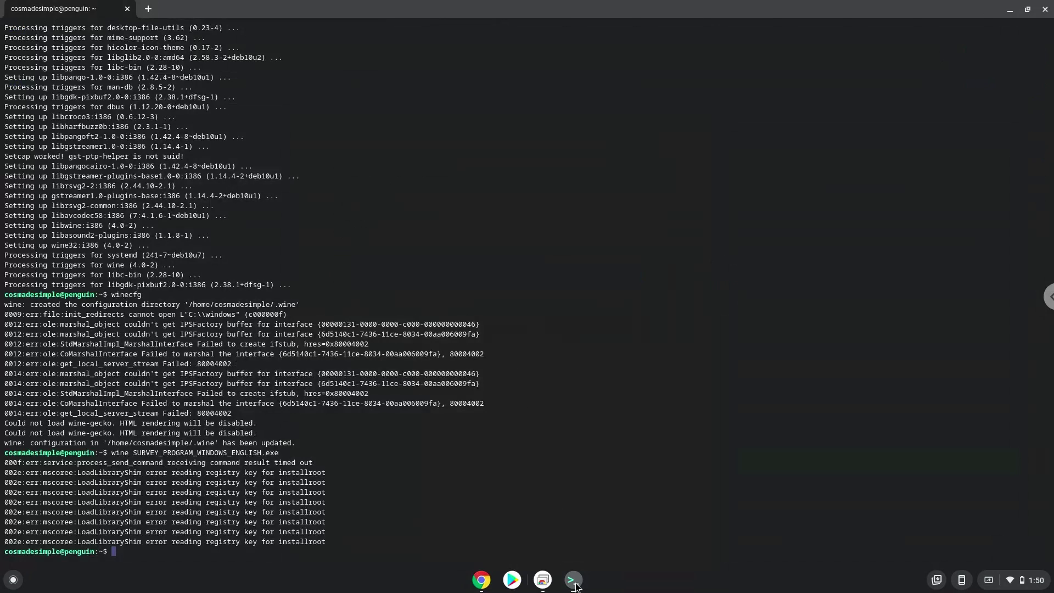
key("ctrl+shift+v")
key("Return")
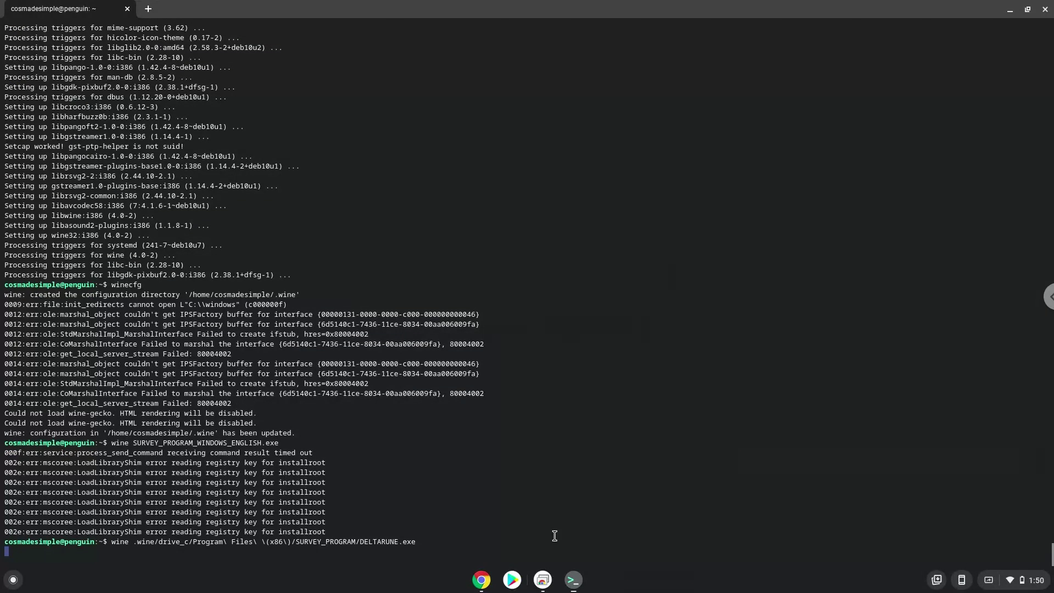
left_click(1009, 11)
left_click(1010, 9)
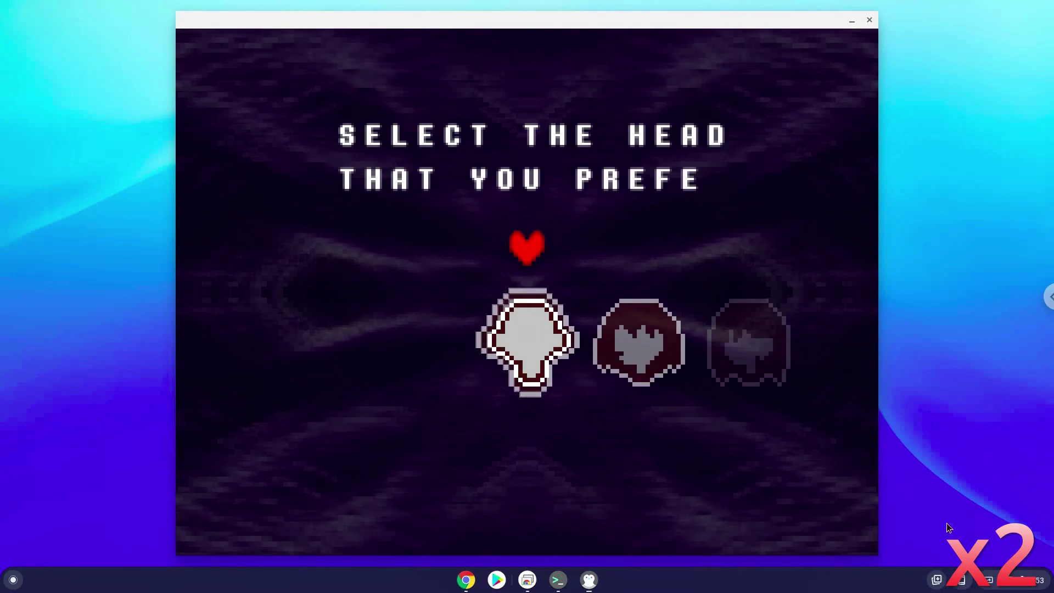
Build the game character from the fourth head, the first torso and the third pair of legs, and answer YES to accept it
key("Right")
key("Right")
key("Right")
key("z")
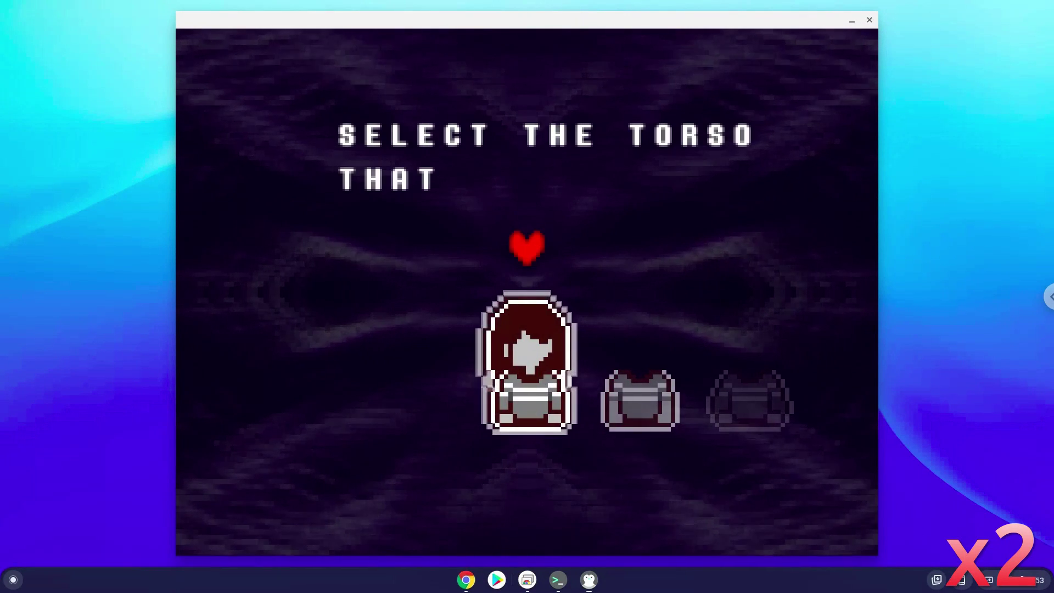
key("z")
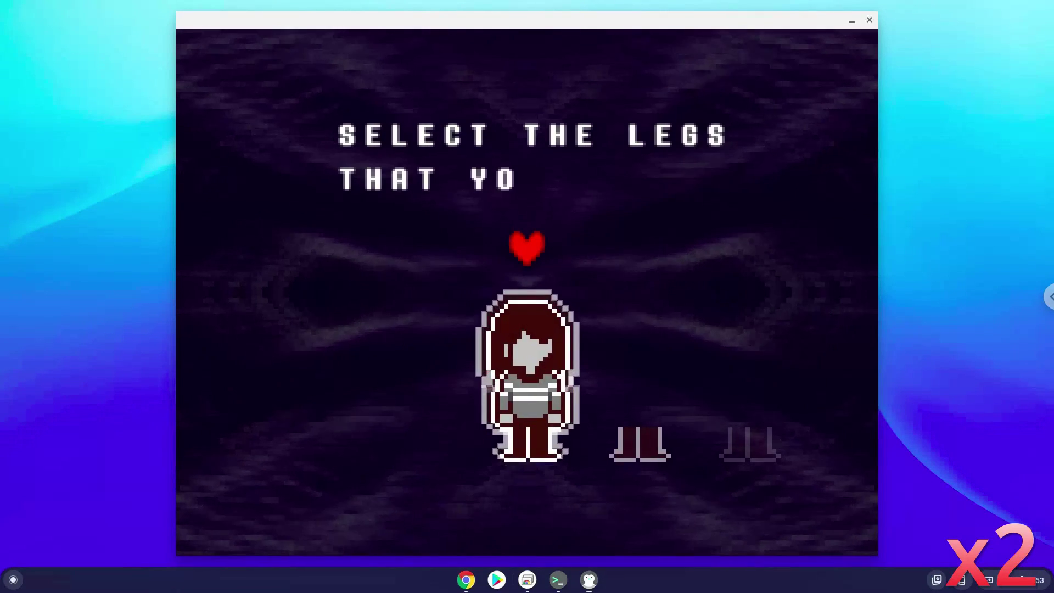
key("Right")
key("Right")
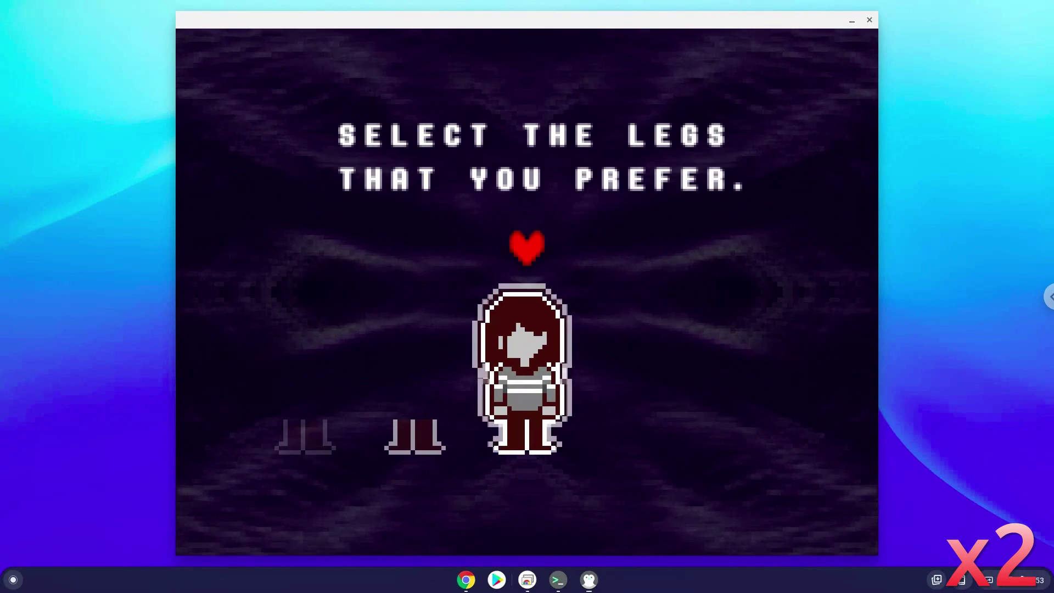
key("z")
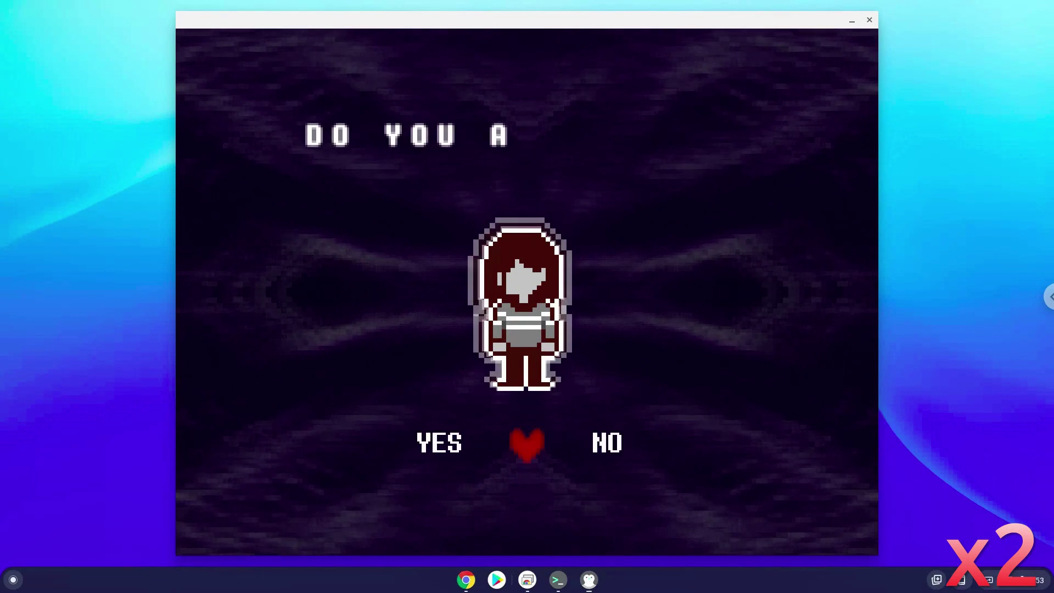
key("Left")
key("z")
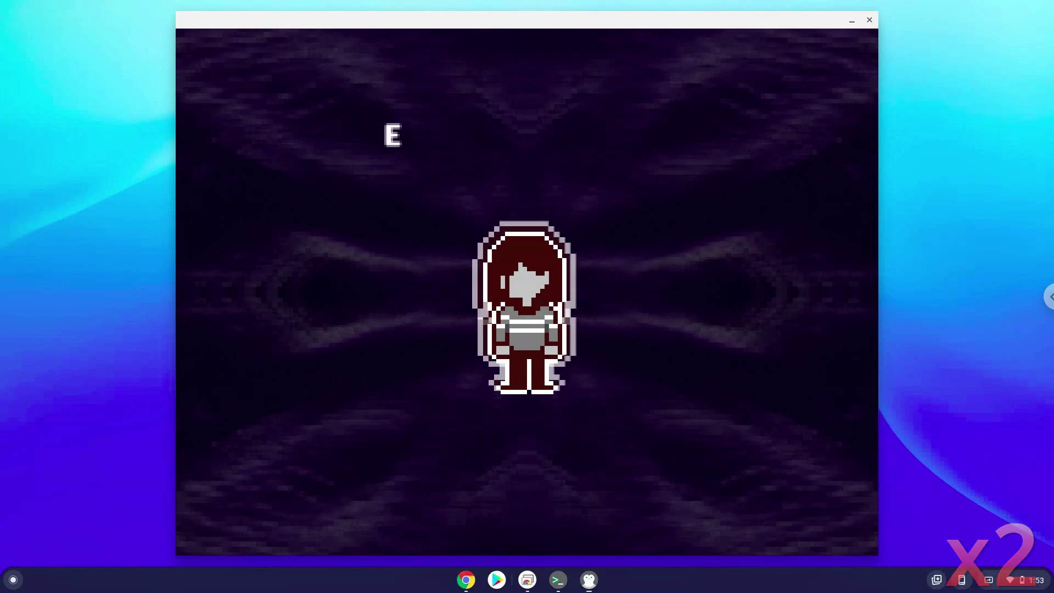